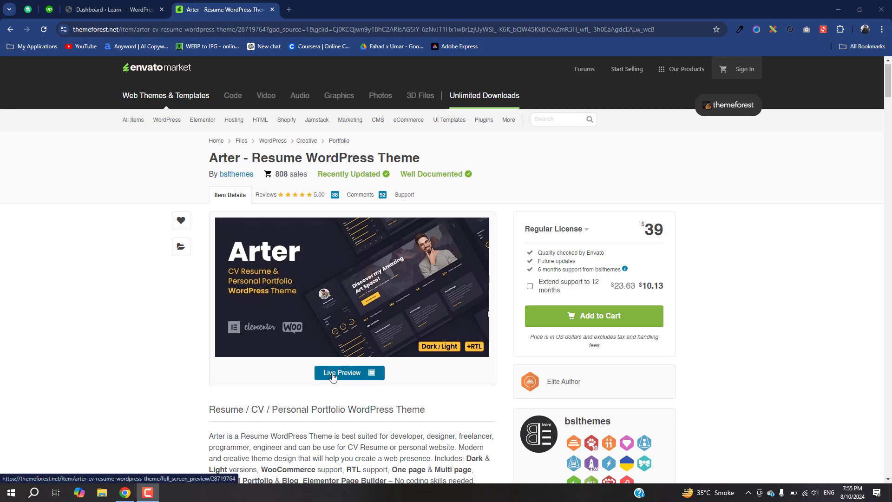
Examine the Arter theme's item page, including its description, screenshots, features list, author details and update and compatibility information.
scroll(332, 377, "down", 4)
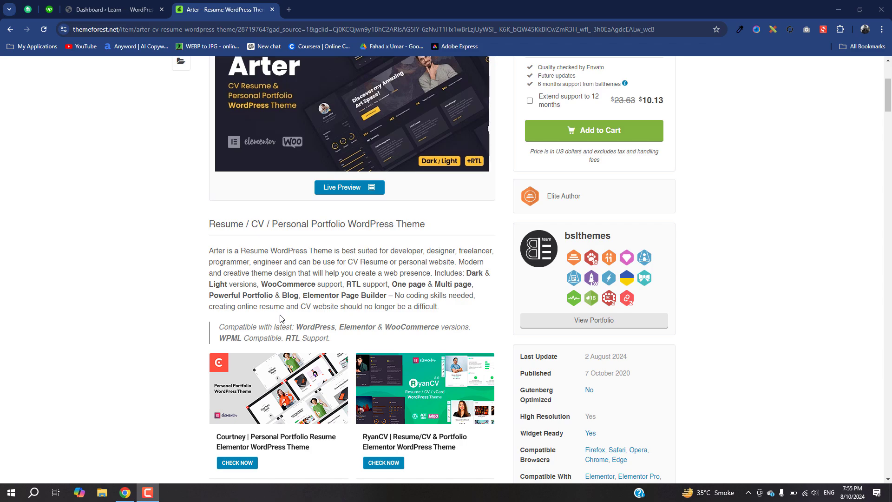
scroll(280, 318, "up", 4)
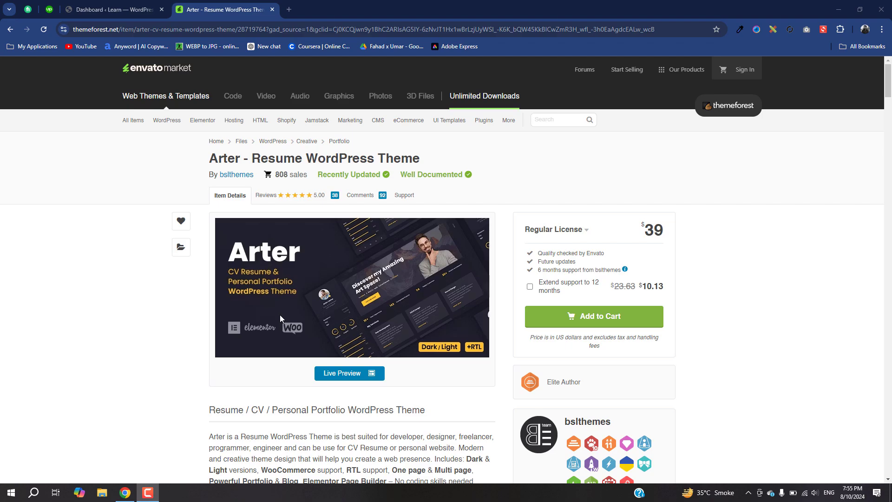
scroll(279, 314, "down", 14)
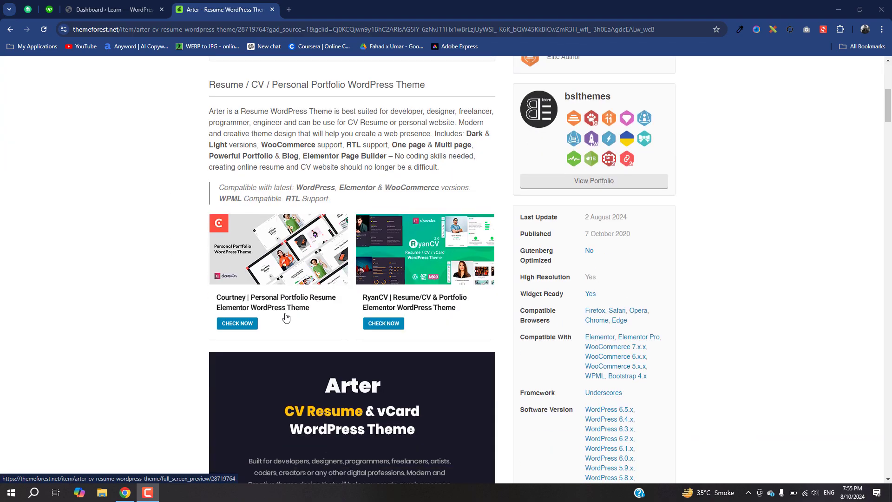
scroll(261, 318, "down", 3)
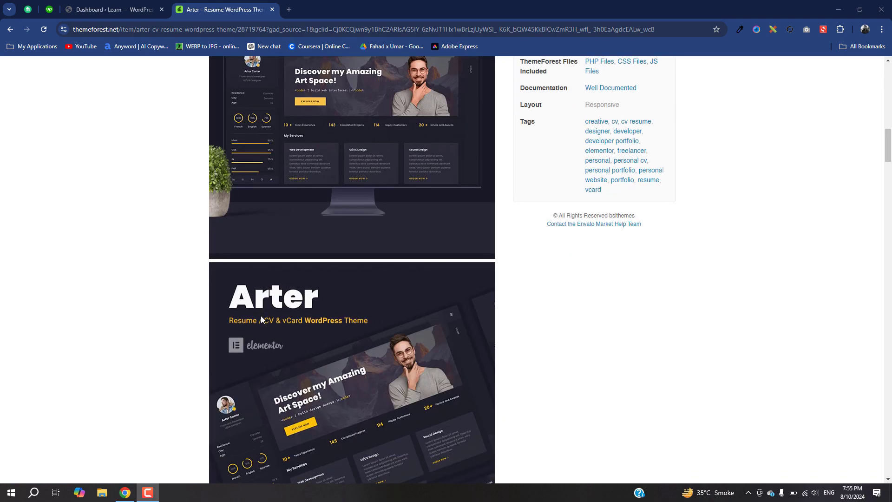
scroll(261, 318, "down", 6)
scroll(261, 319, "down", 1)
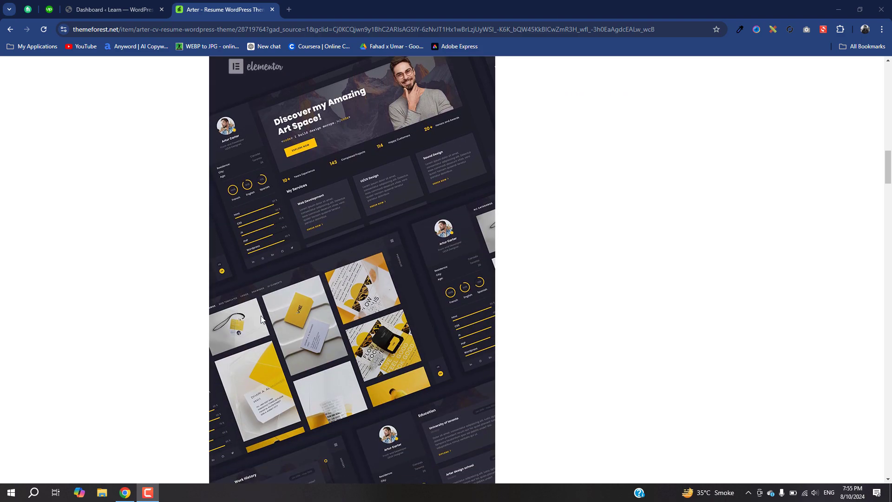
scroll(260, 319, "down", 3)
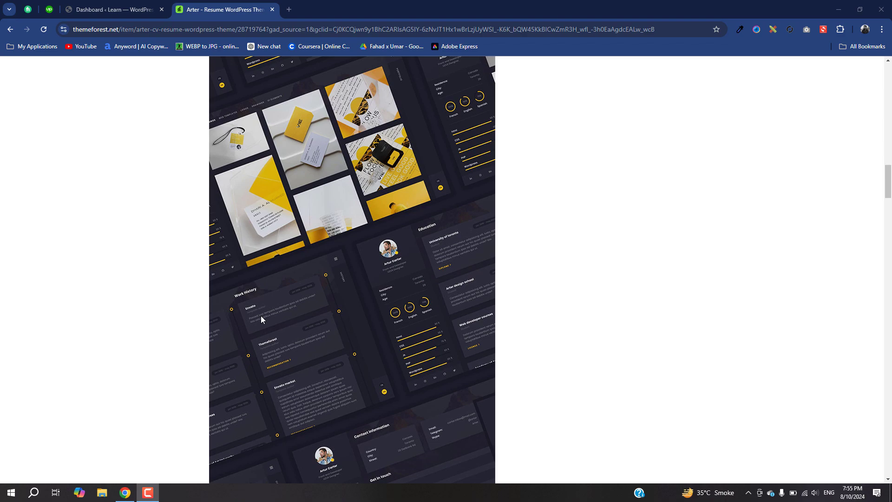
scroll(260, 318, "down", 3)
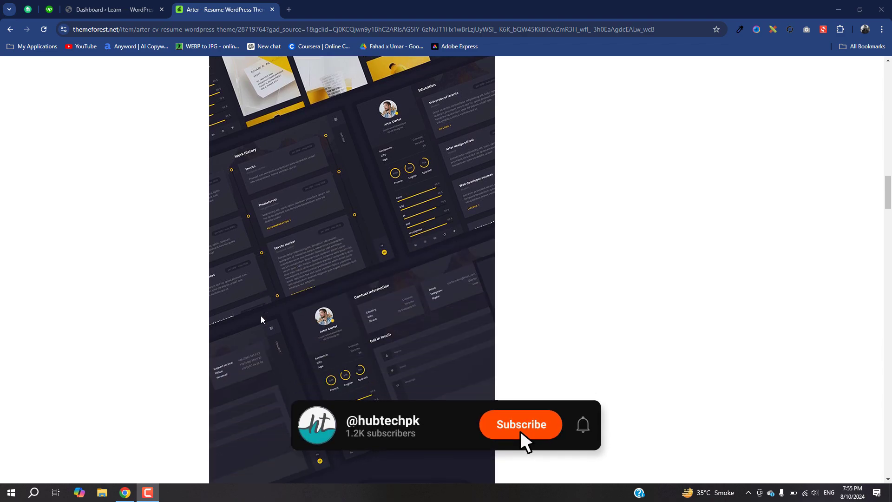
scroll(260, 317, "down", 6)
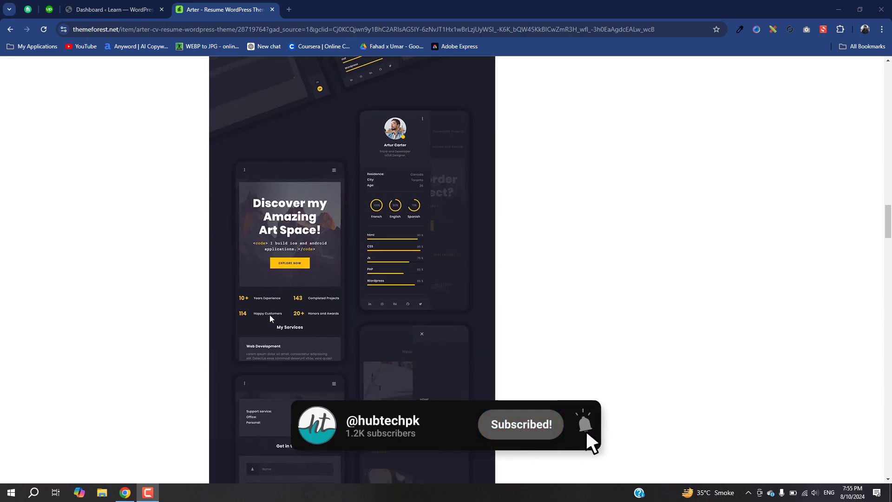
scroll(270, 316, "down", 10)
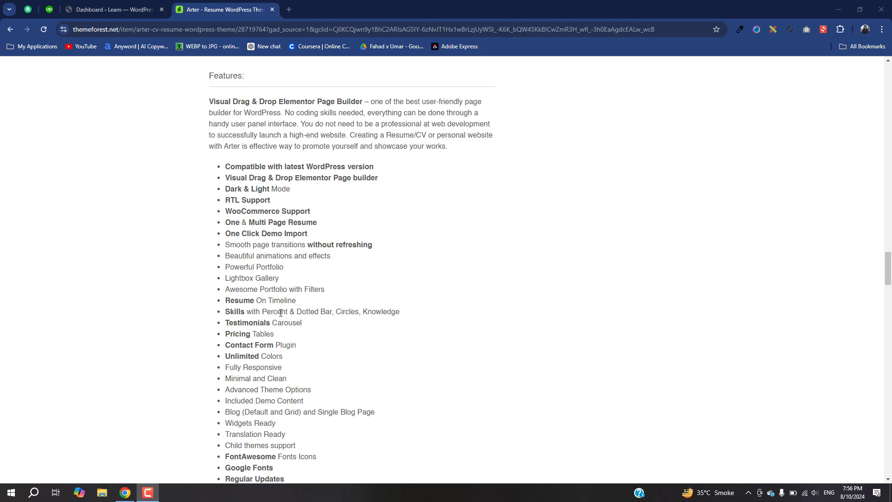
scroll(281, 312, "up", 20)
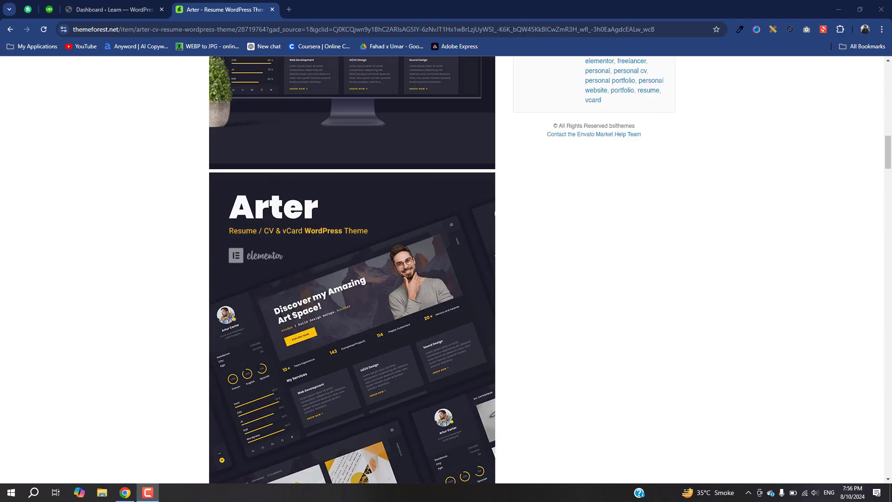
scroll(281, 312, "up", 6)
mouse_move(281, 313)
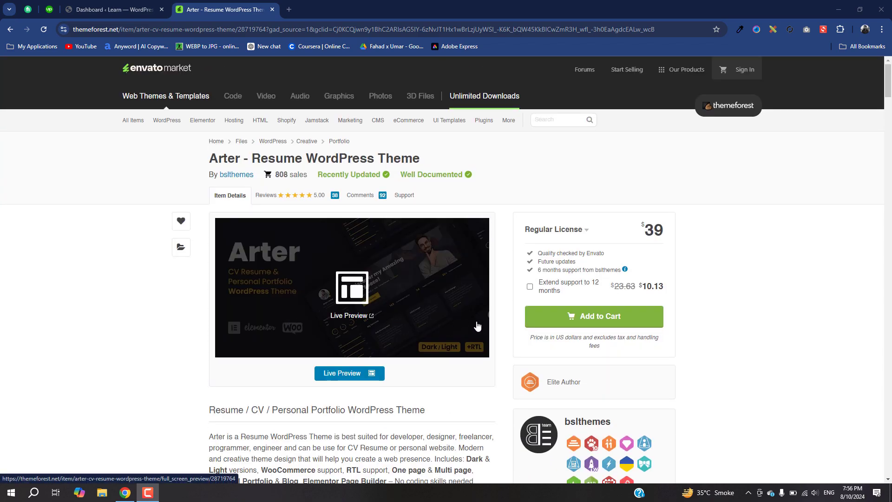
scroll(618, 239, "down", 4)
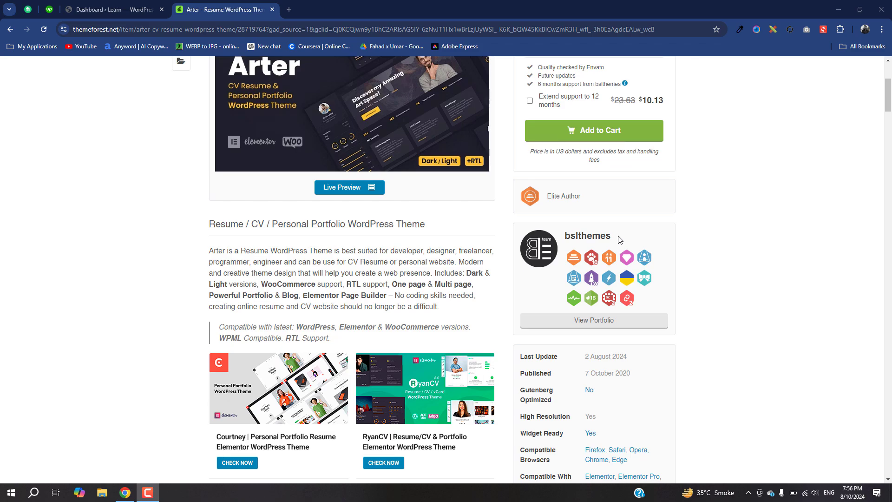
scroll(616, 251, "down", 1)
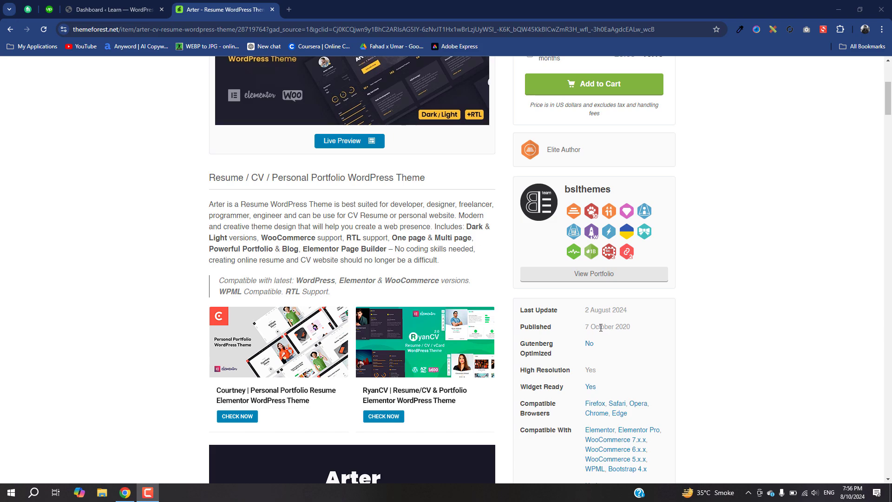
scroll(600, 328, "up", 5)
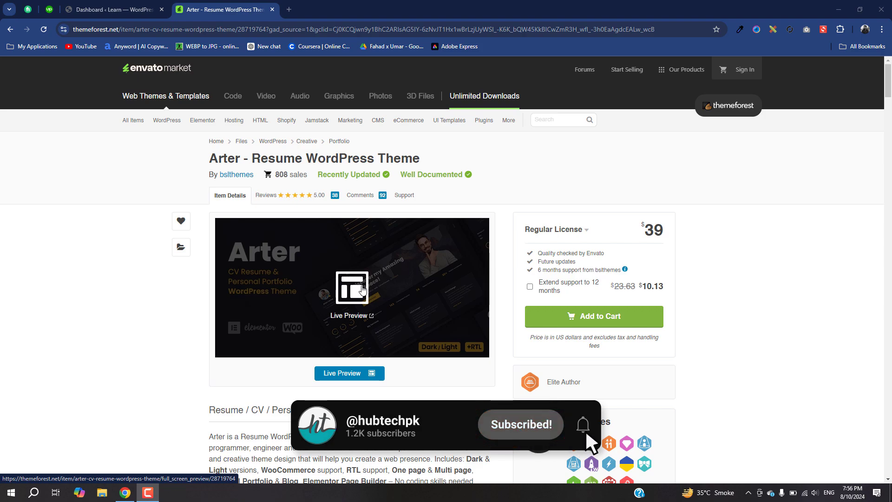
Open the Arter theme's live preview and examine its profile sidebar, services, price plans and the next set of recommendations.
left_click(362, 290)
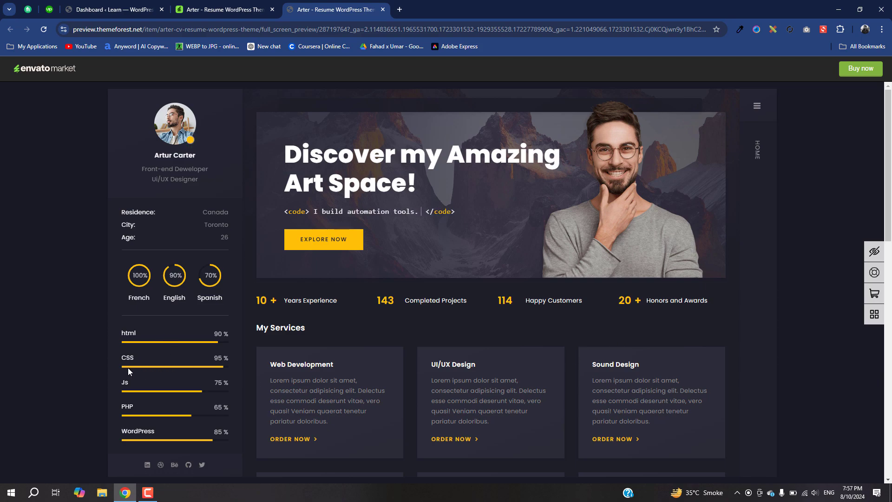
scroll(149, 387, "down", 2)
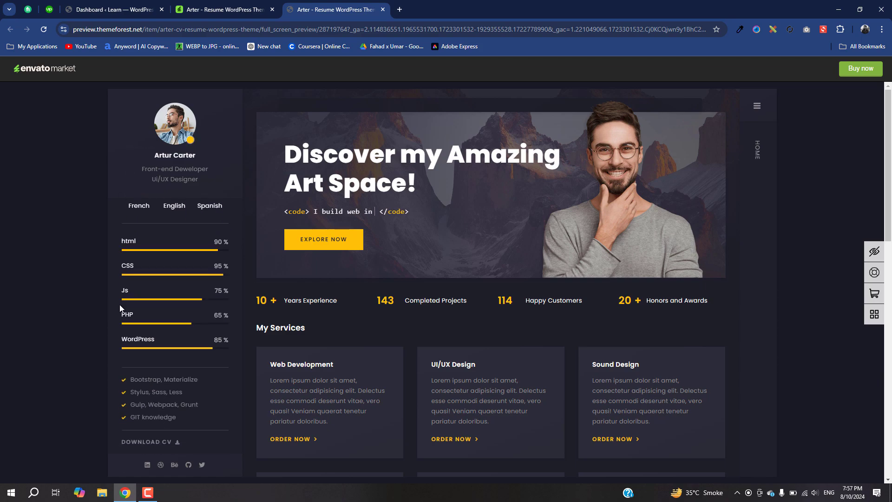
scroll(245, 373, "down", 2)
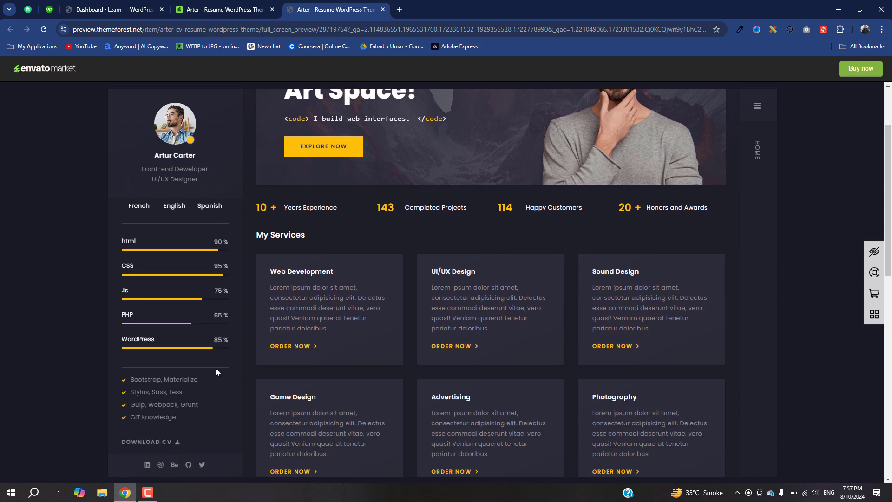
scroll(542, 338, "down", 3)
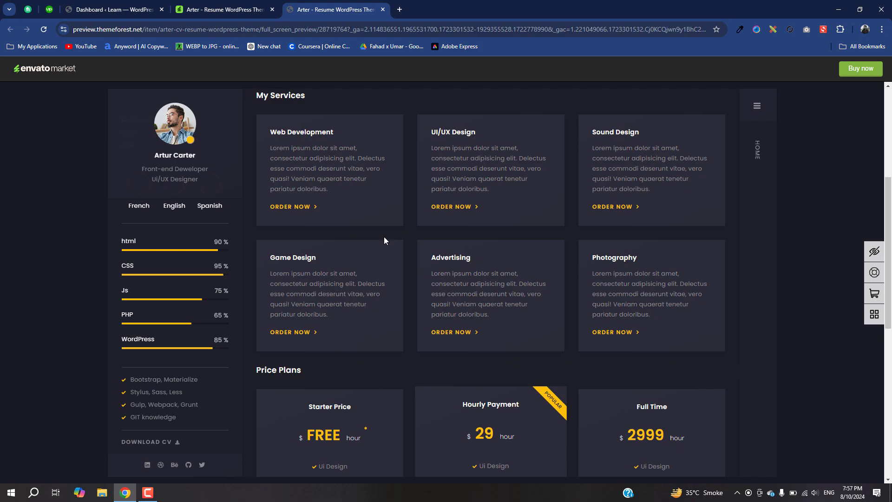
scroll(370, 304, "down", 4)
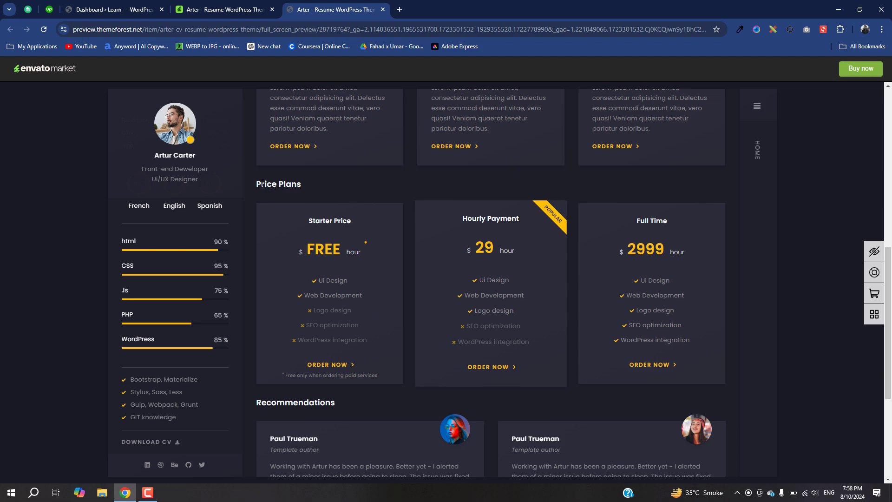
scroll(411, 199, "down", 4)
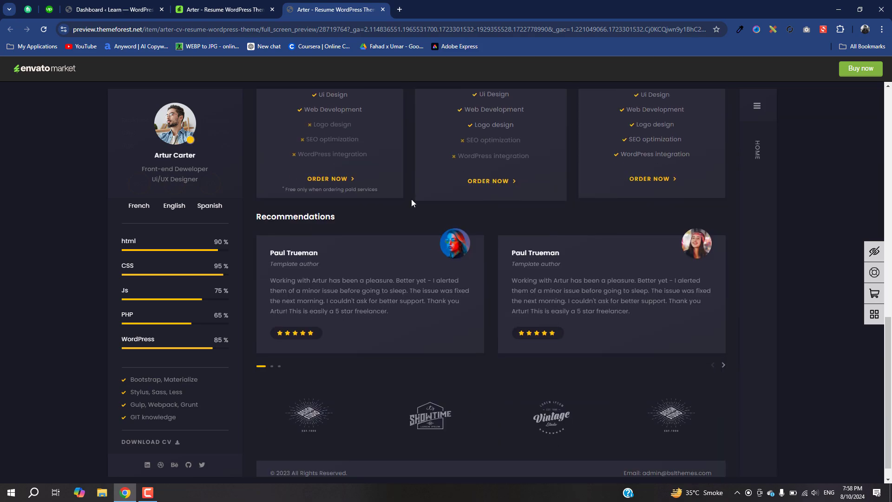
scroll(356, 268, "down", 1)
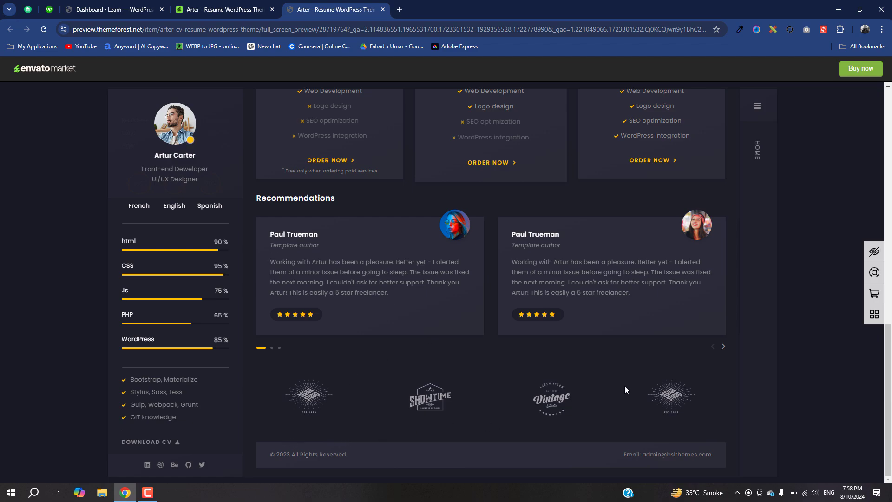
left_click(724, 346)
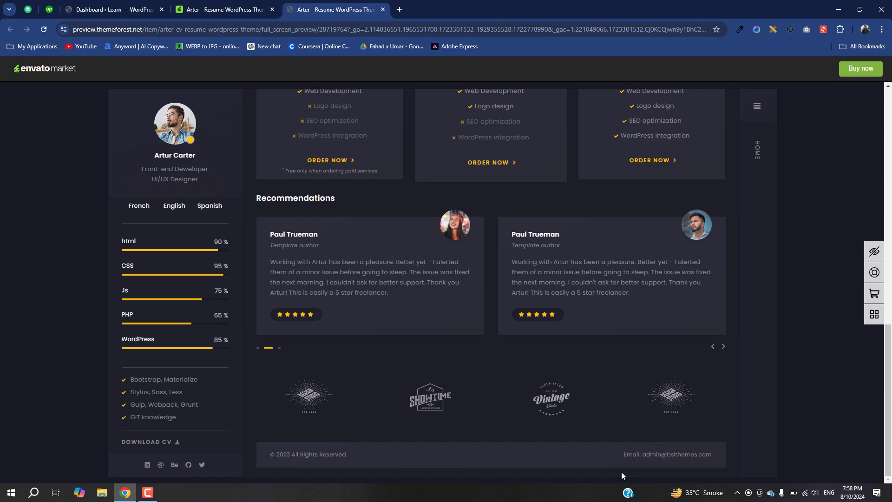
scroll(621, 472, "up", 15)
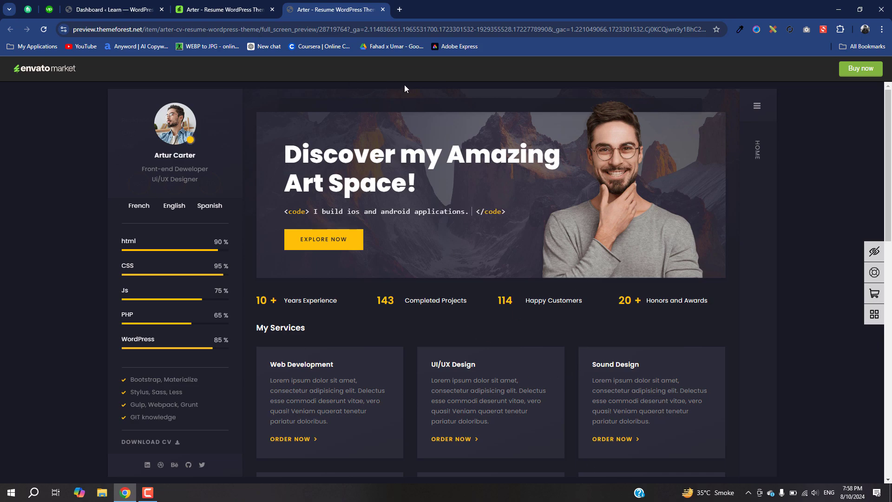
Switch to the WordPress admin dashboard and activate the installed Arter theme.
left_click(158, 3)
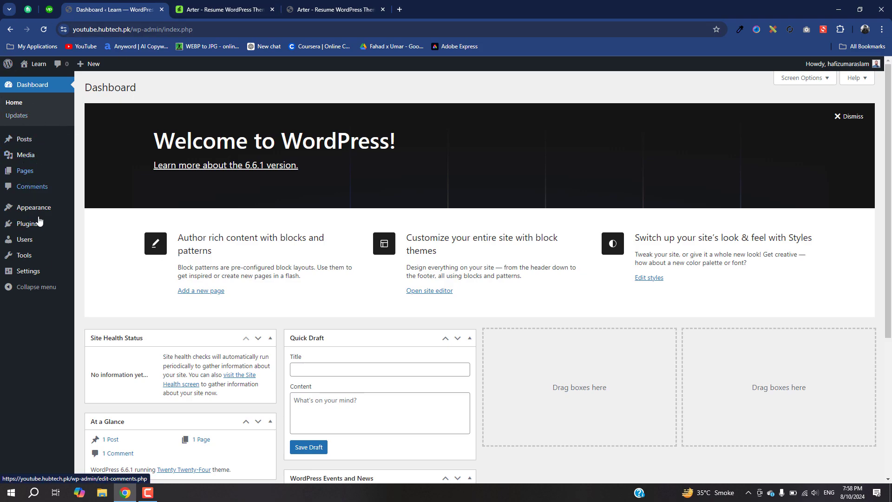
mouse_move(40, 212)
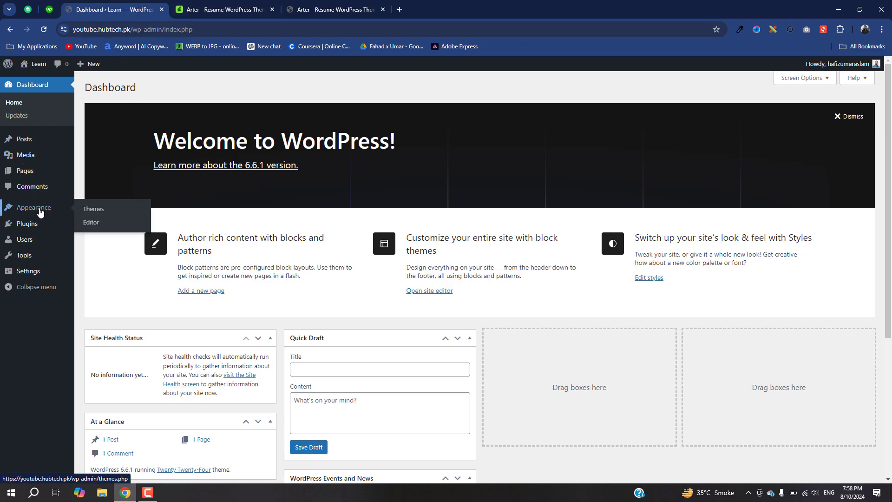
left_click(81, 211)
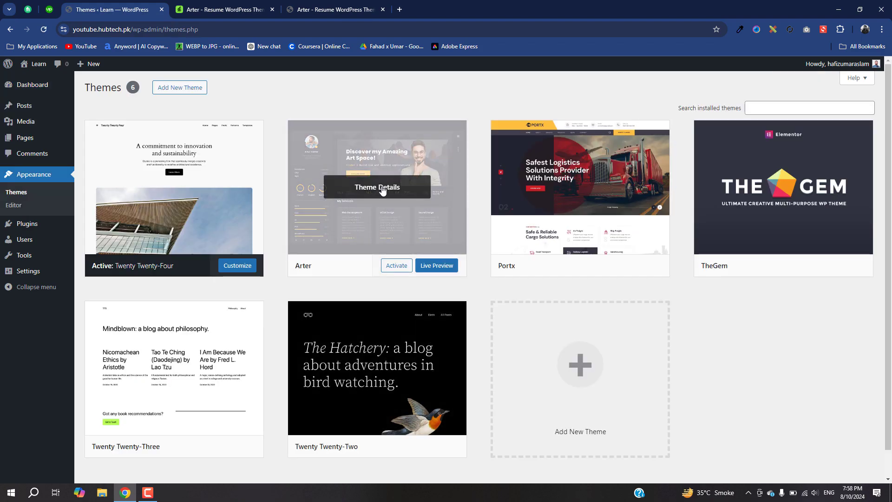
left_click(393, 270)
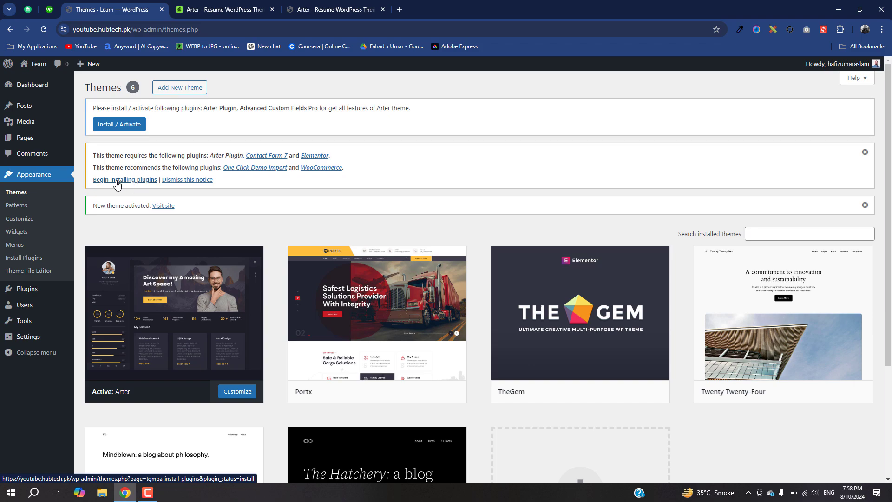
Install the theme's plugins in bulk: Arter Plugin, Contact Form 7, Elementor, One Click Demo Import and WooCommerce.
left_click(118, 181)
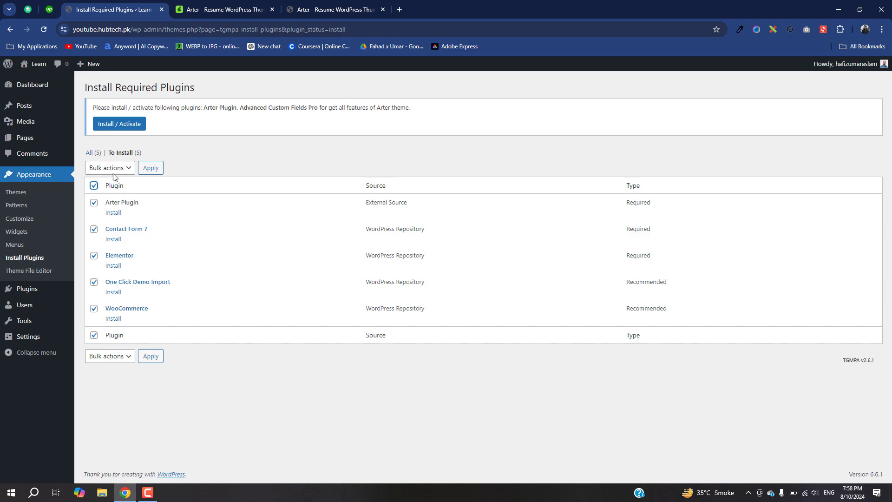
left_click(114, 177)
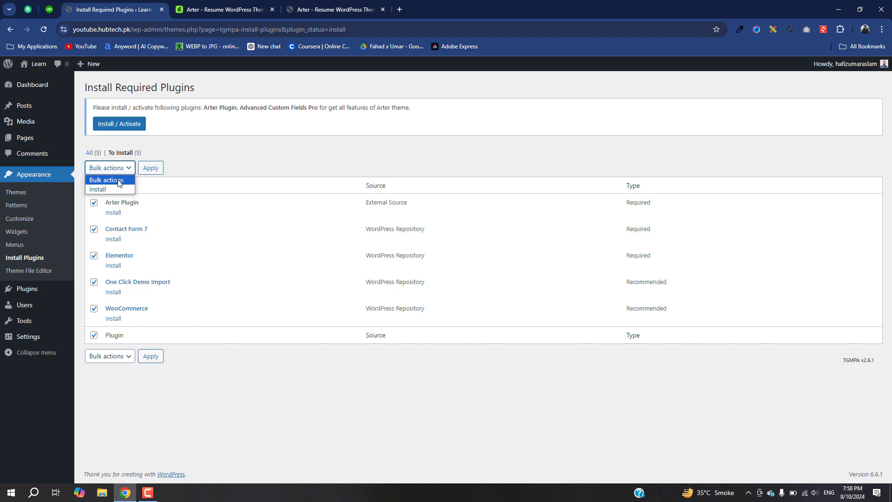
left_click(113, 188)
left_click(144, 171)
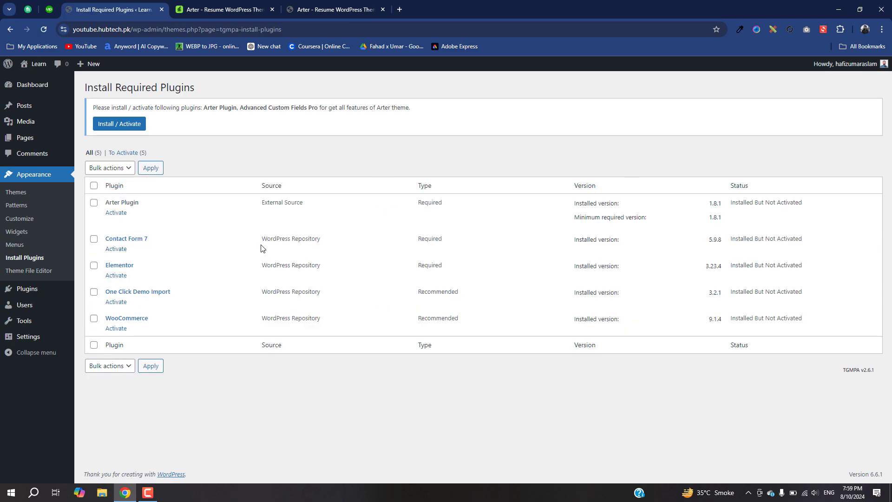
Activate all five of the theme's required and recommended plugins in bulk and return to the WordPress dashboard.
left_click(94, 186)
left_click(116, 169)
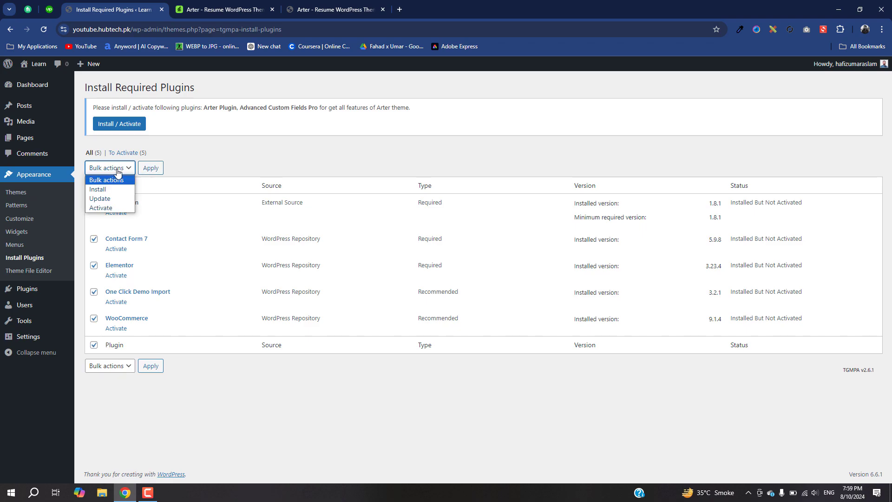
left_click(127, 209)
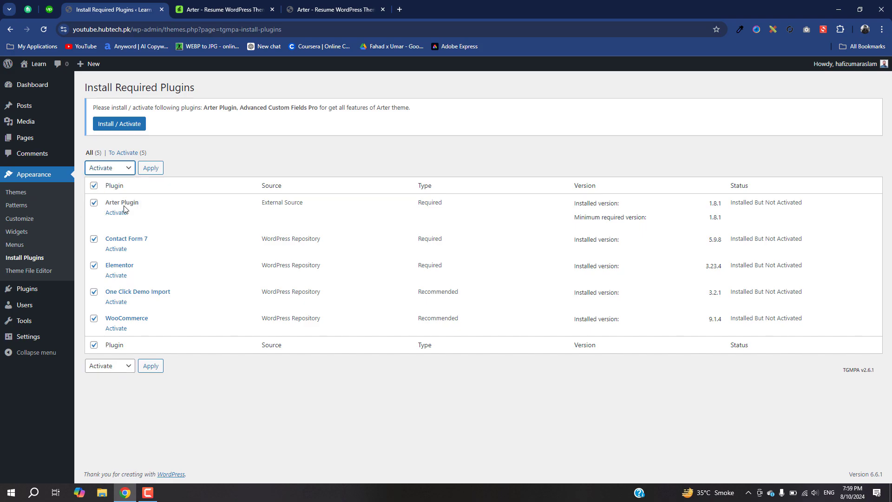
left_click(149, 169)
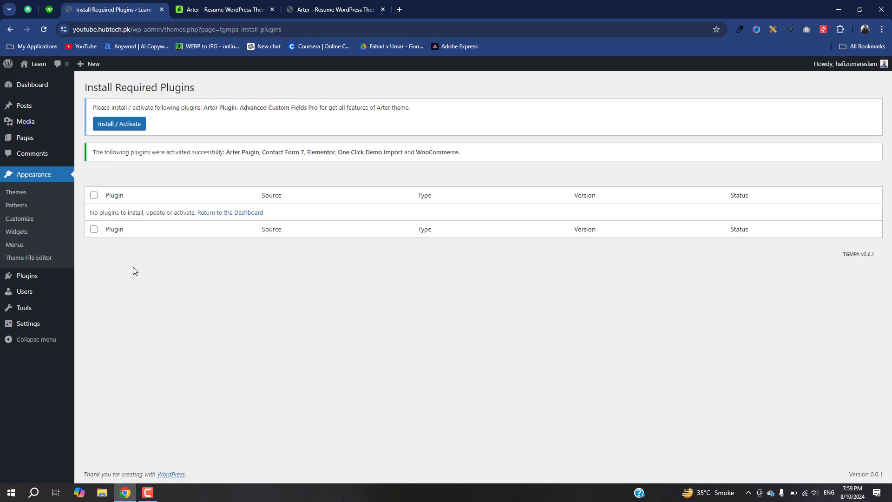
mouse_move(35, 275)
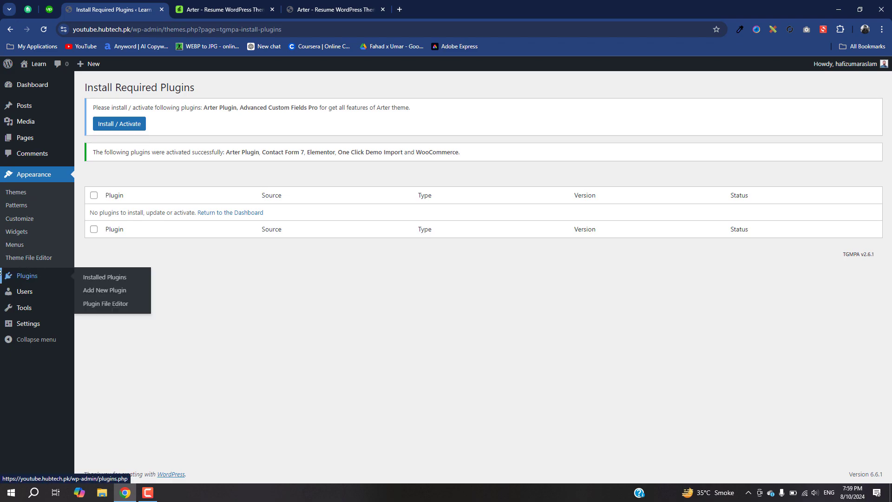
mouse_move(37, 71)
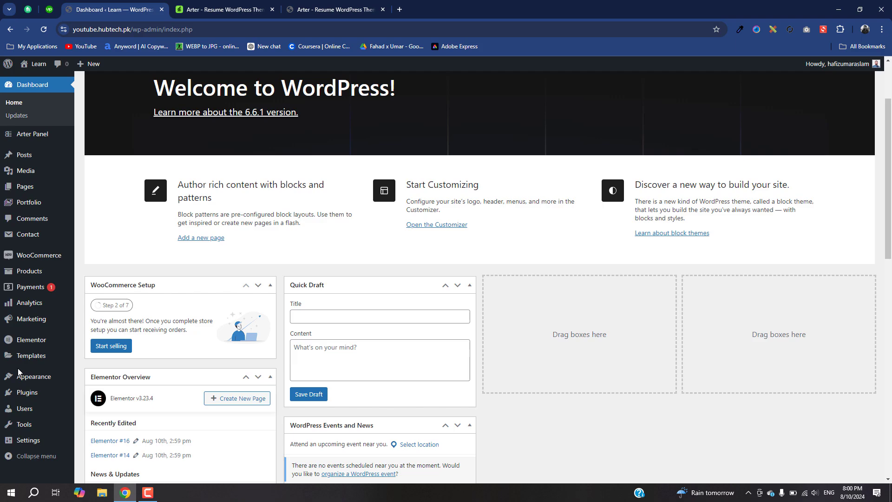
Open the theme's demo data import and import the default Arter demo without selecting any of the extra recommended plugins.
mouse_move(8, 321)
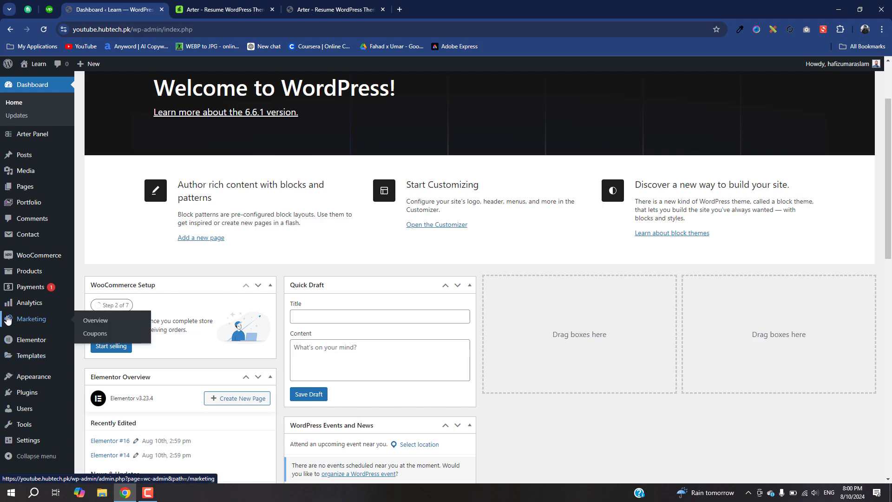
mouse_move(30, 342)
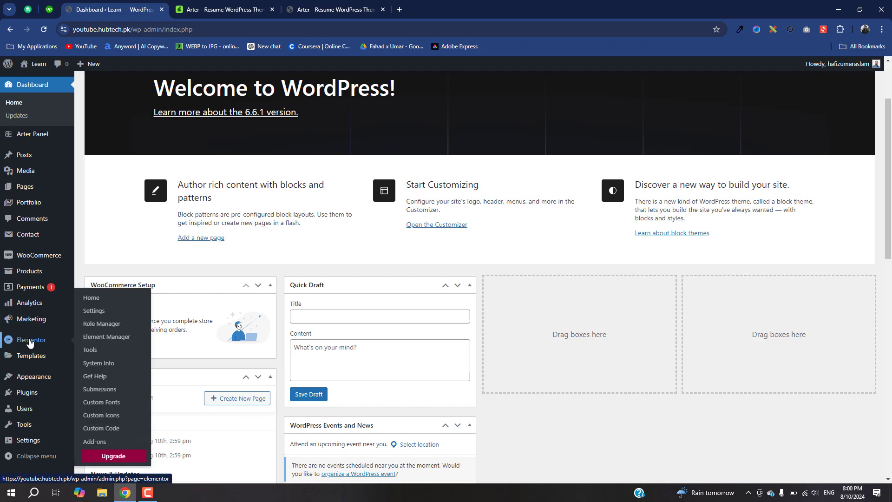
mouse_move(28, 379)
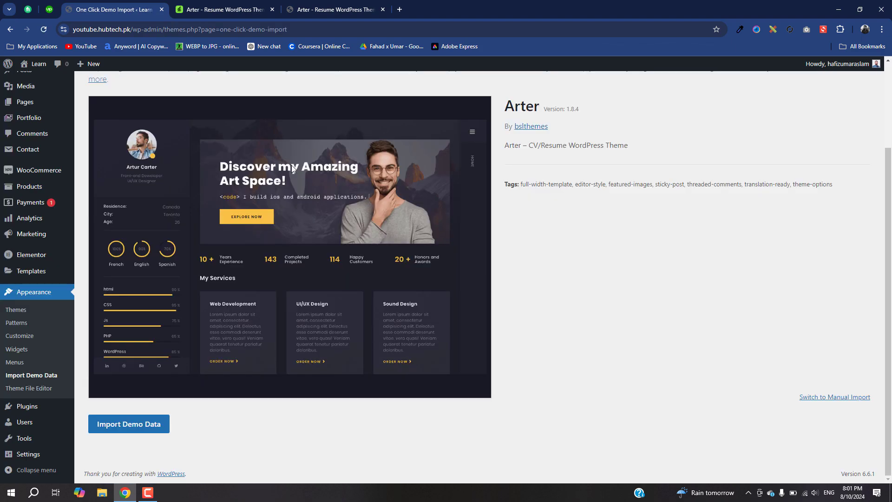
left_click(127, 428)
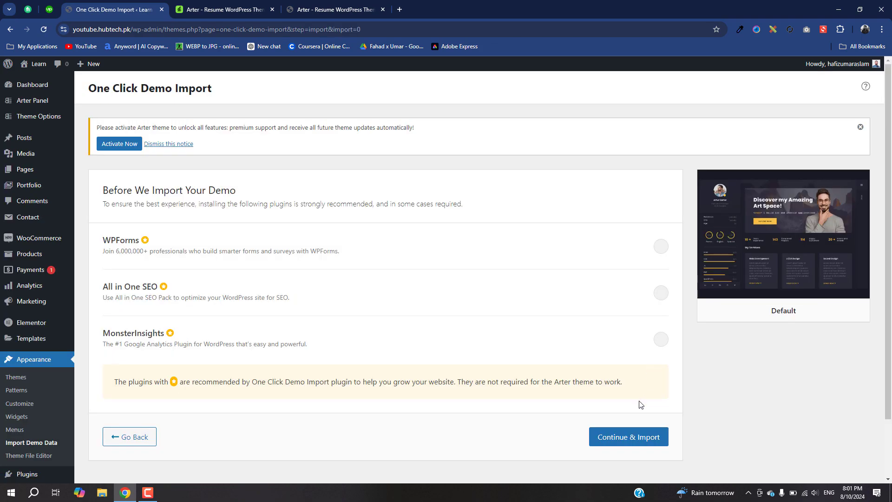
scroll(325, 409, "down", 1)
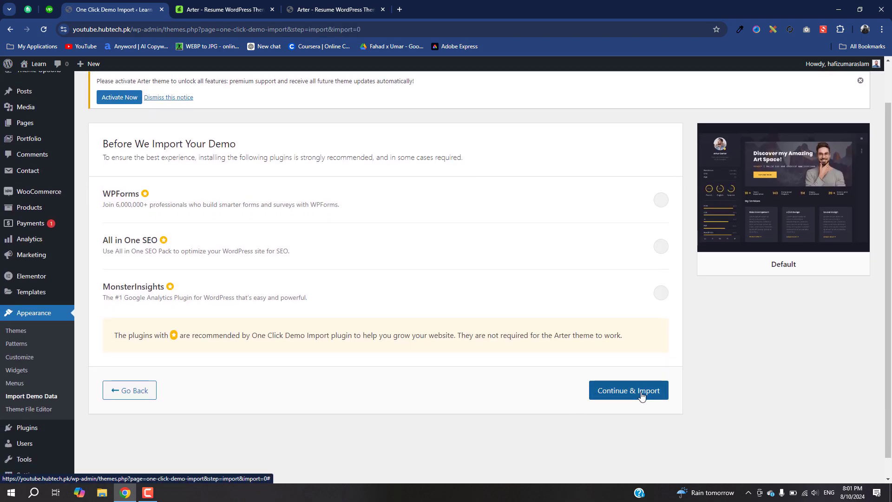
left_click(642, 394)
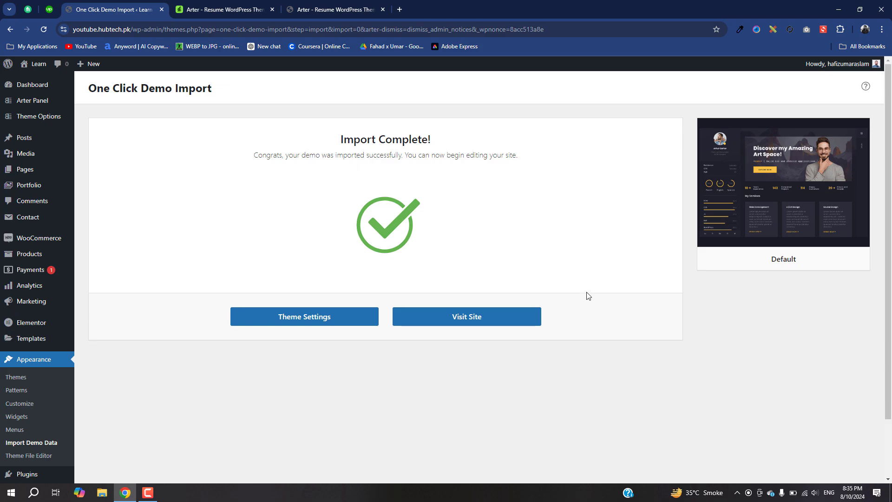
Visit the imported site and review its home page from the hero banner down to the recommendations and footer.
left_click(474, 315)
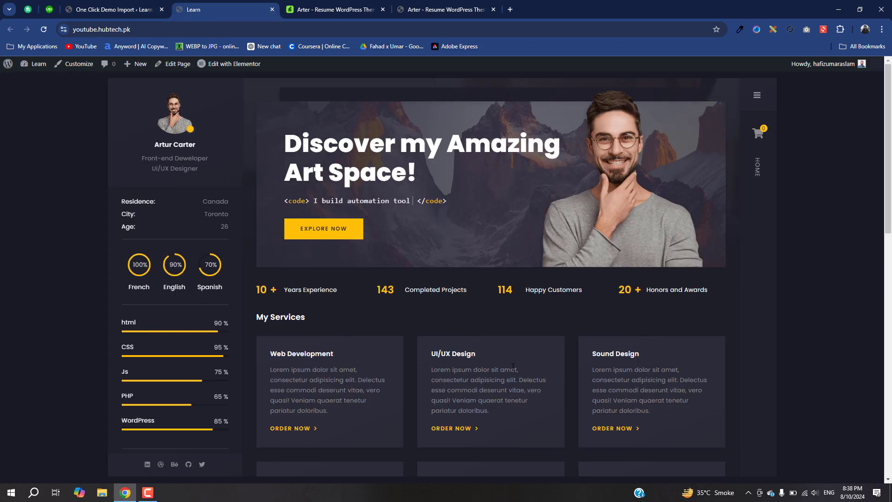
scroll(512, 367, "down", 6)
scroll(512, 370, "down", 7)
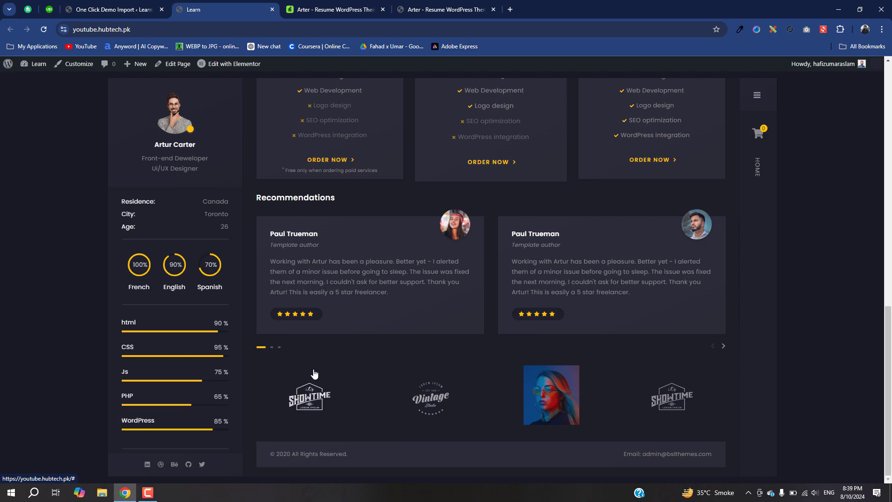
Return to the WordPress admin, open the Arter theme options and set the UI version to Light.
key("ctrl+shift+Tab")
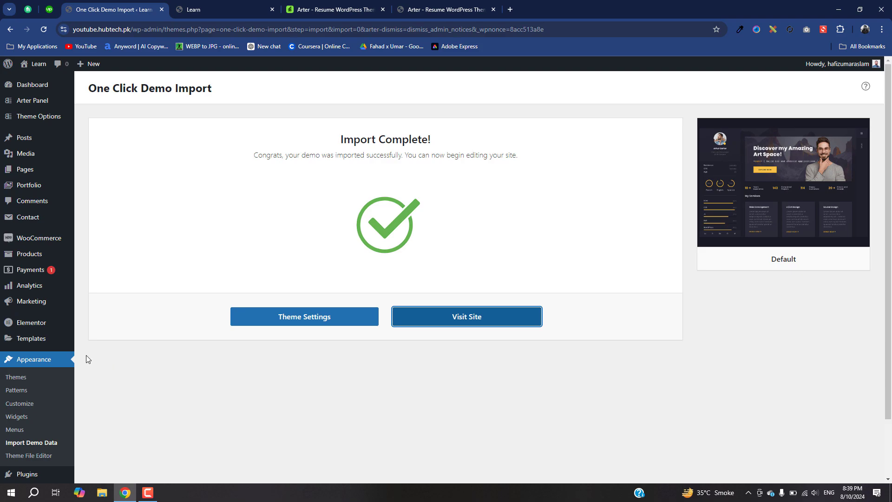
left_click(49, 121)
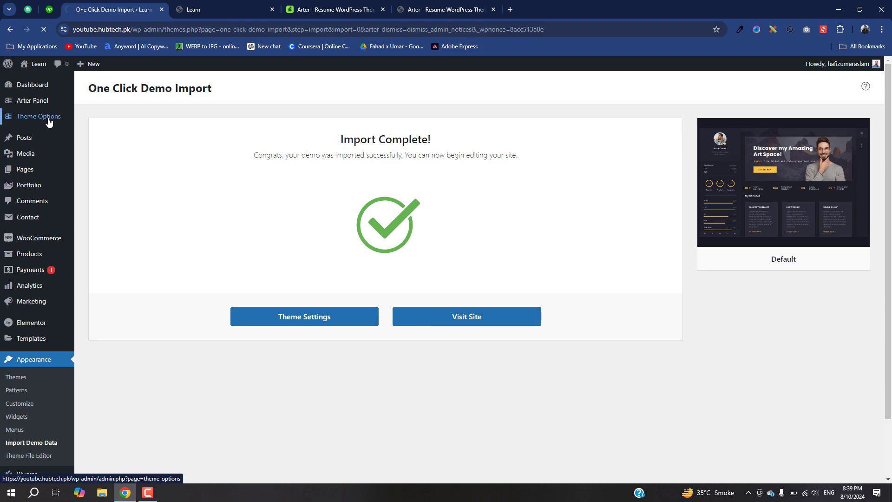
scroll(301, 320, "down", 1)
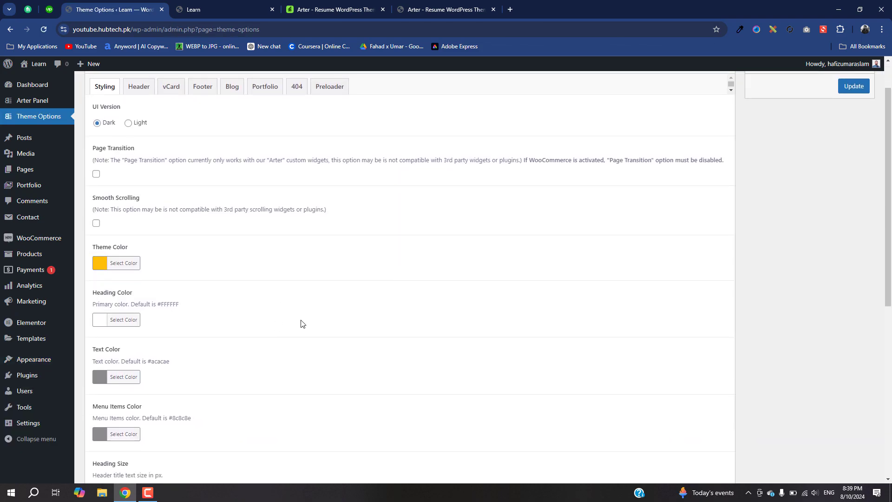
scroll(301, 321, "down", 4)
scroll(301, 320, "up", 5)
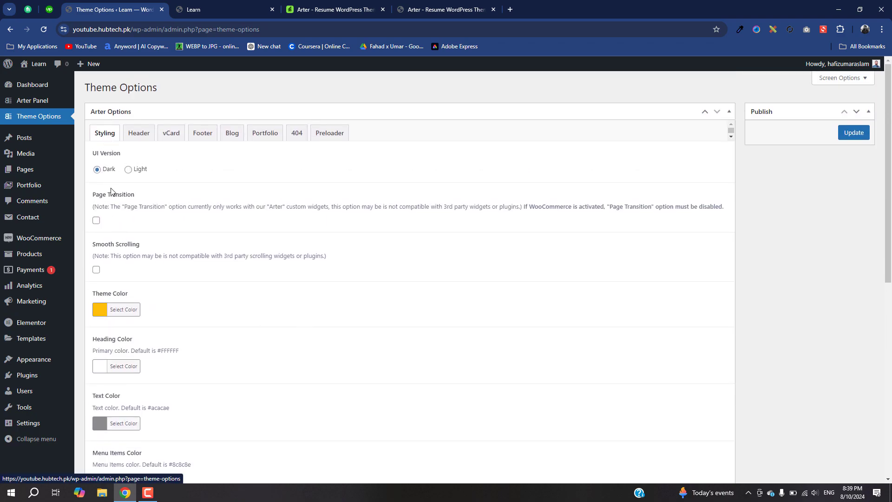
left_click(133, 172)
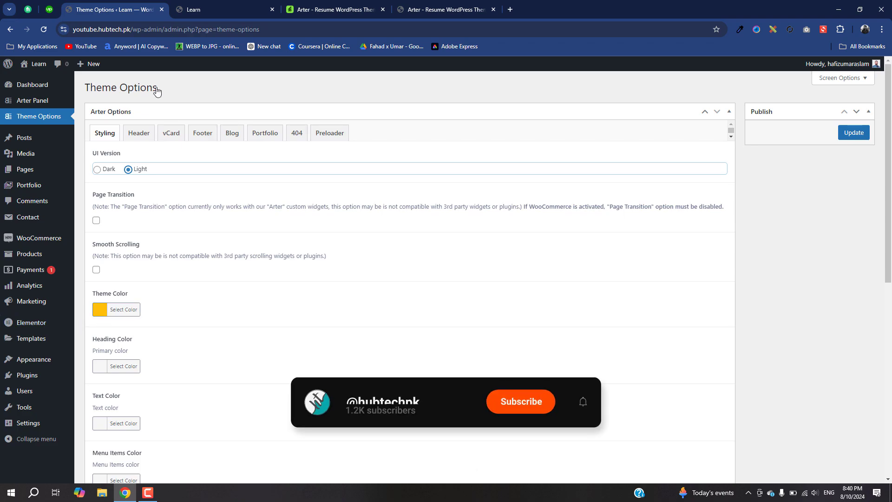
Compare the site with the theme's styling options, examining the color, text size and font settings, including the available heading fonts.
left_click(200, 9)
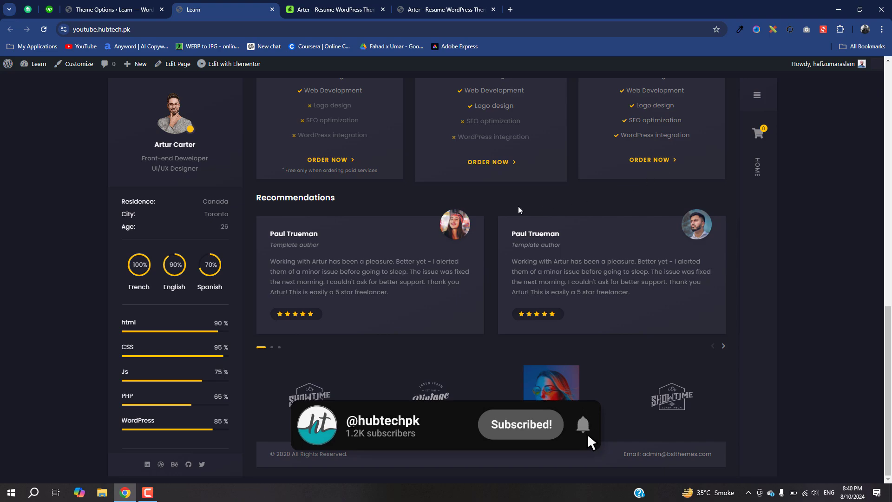
left_click(88, 10)
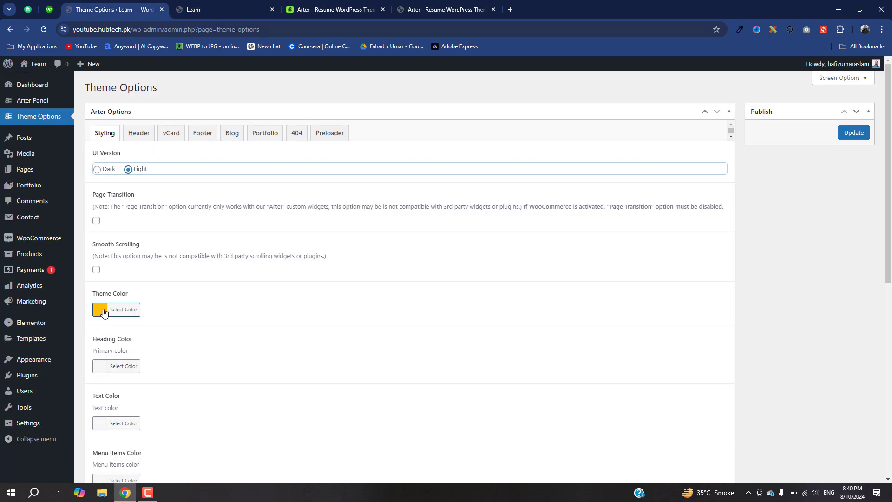
scroll(104, 313, "down", 4)
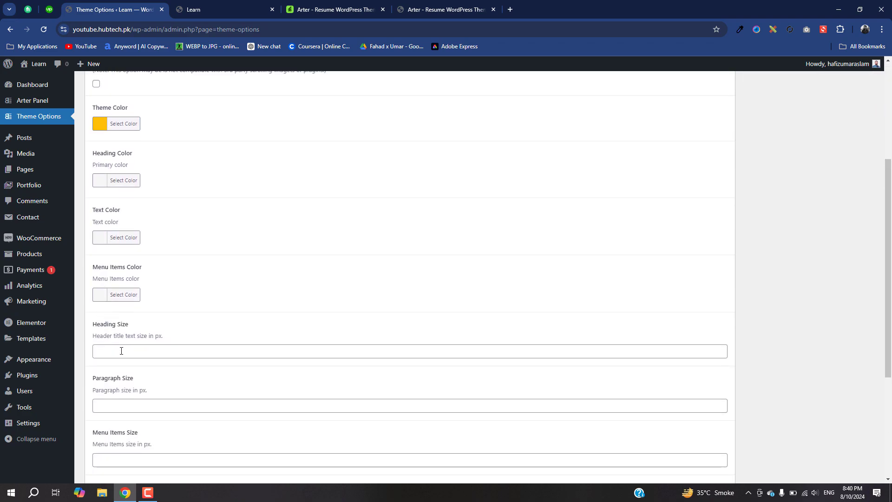
left_click(121, 351)
scroll(121, 352, "down", 4)
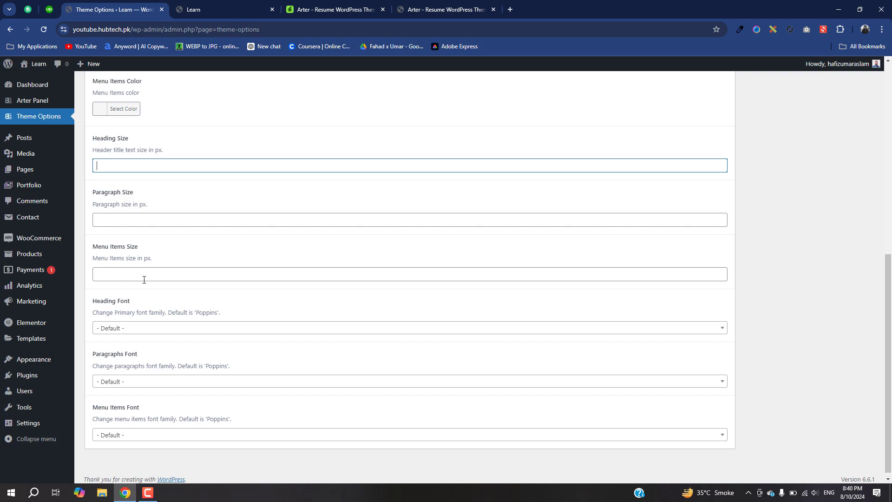
scroll(145, 276, "down", 1)
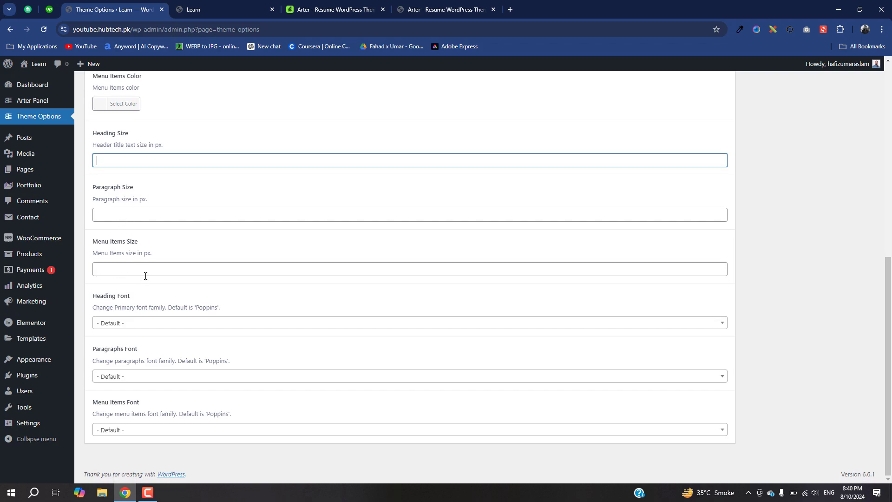
left_click(140, 315)
left_click(140, 328)
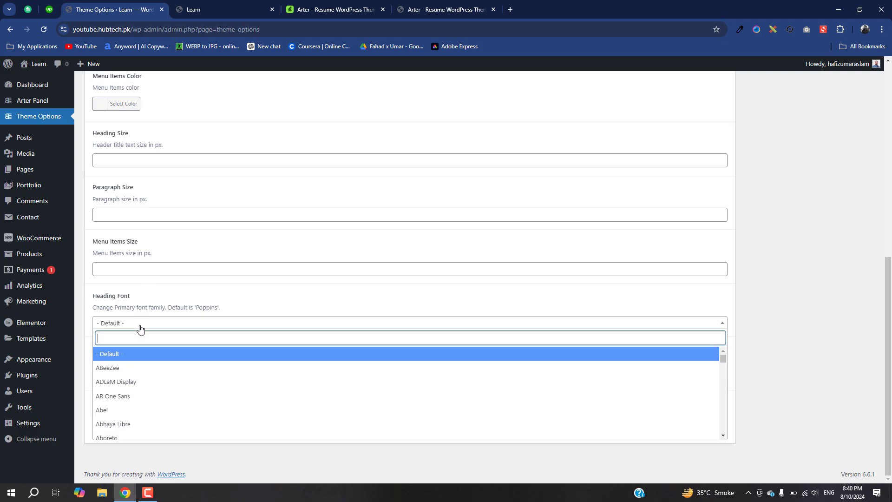
left_click(144, 386)
scroll(123, 124, "up", 8)
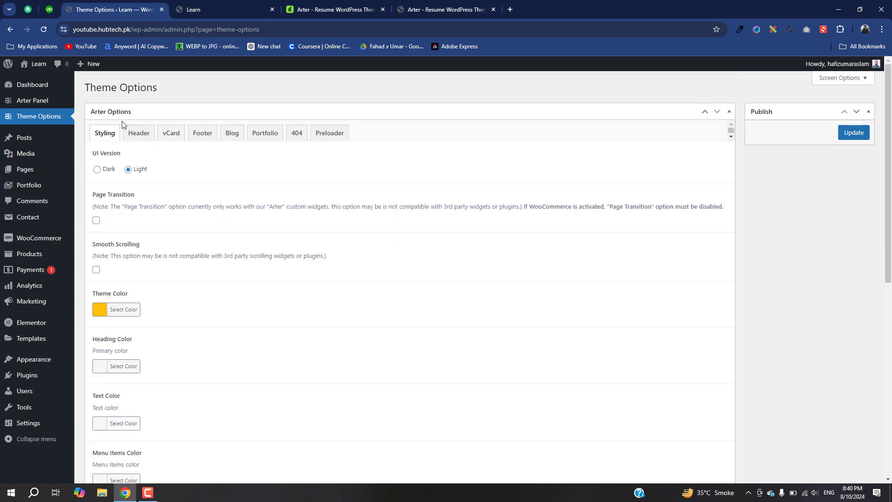
scroll(142, 134, "down", 7)
scroll(193, 235, "up", 4)
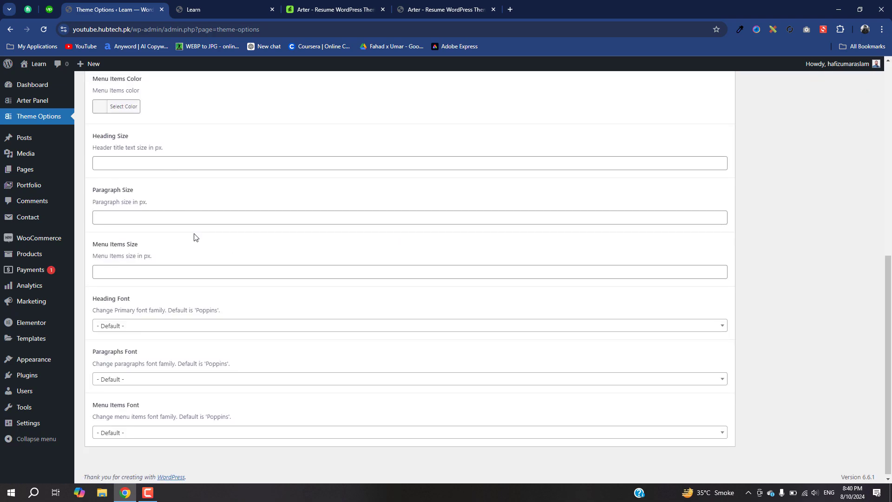
scroll(194, 237, "up", 3)
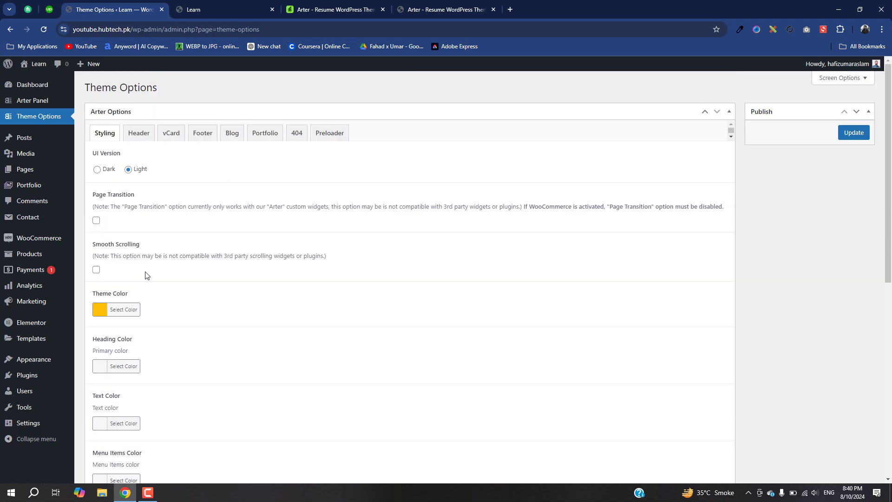
Examine the header background image in the theme's Header options and compare it with the site's home page.
left_click(141, 134)
mouse_move(173, 242)
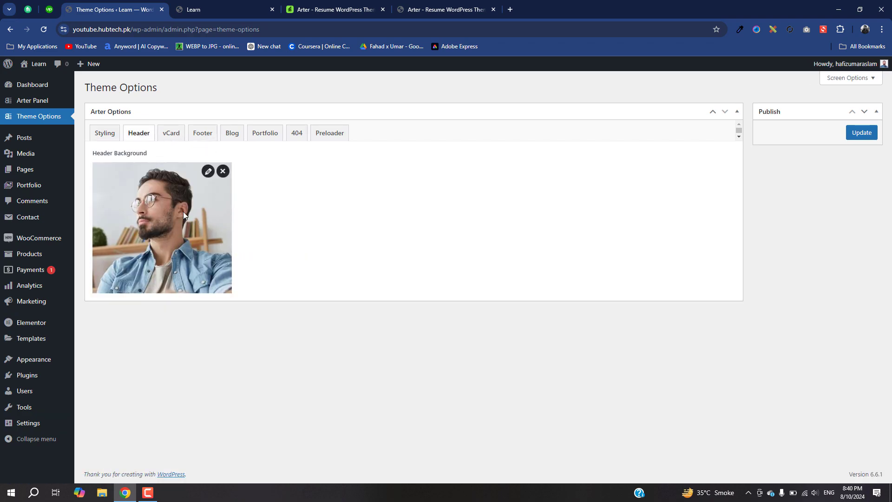
left_click(229, 4)
scroll(370, 249, "up", 15)
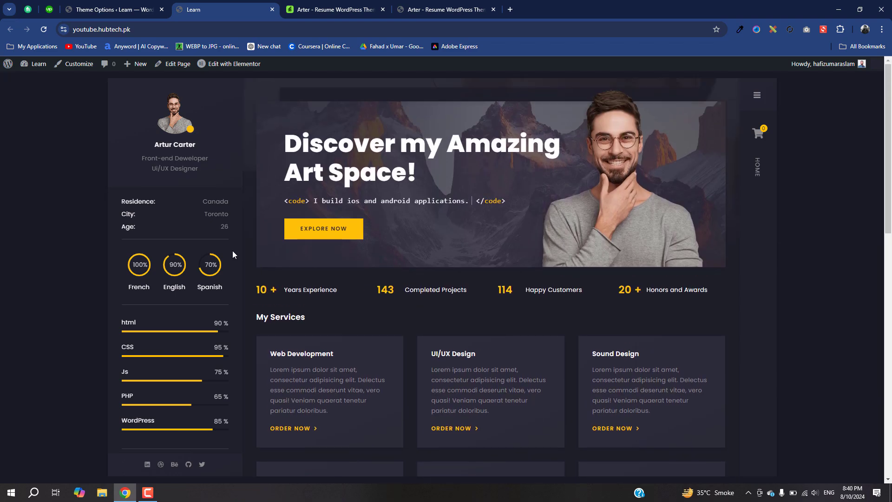
left_click(112, 9)
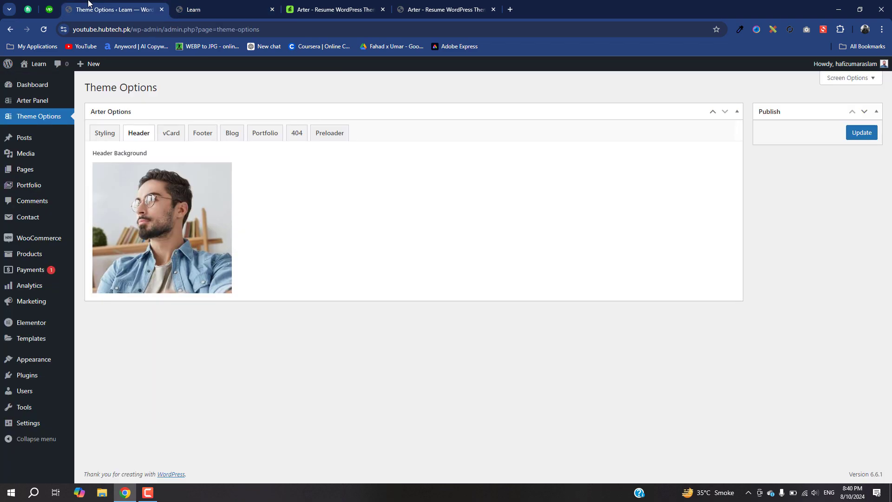
Examine the vCard images, name and short description in the theme options and compare them with the site's profile sidebar.
left_click(171, 135)
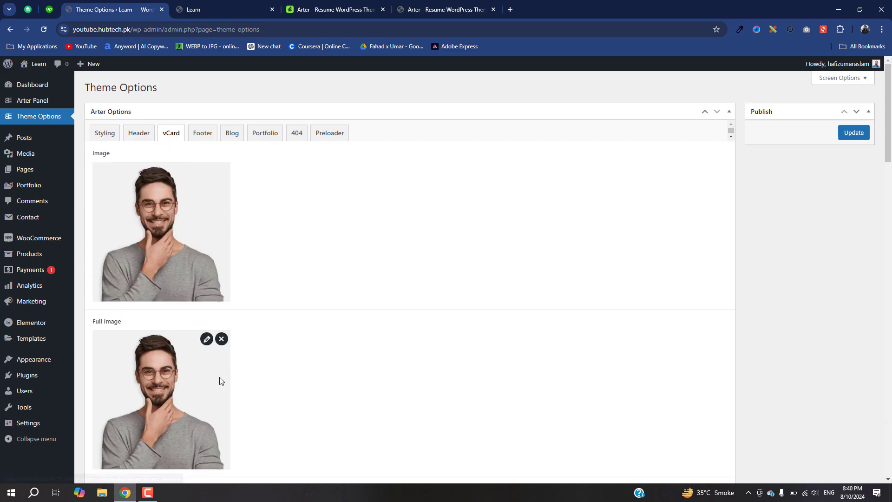
scroll(209, 382, "down", 4)
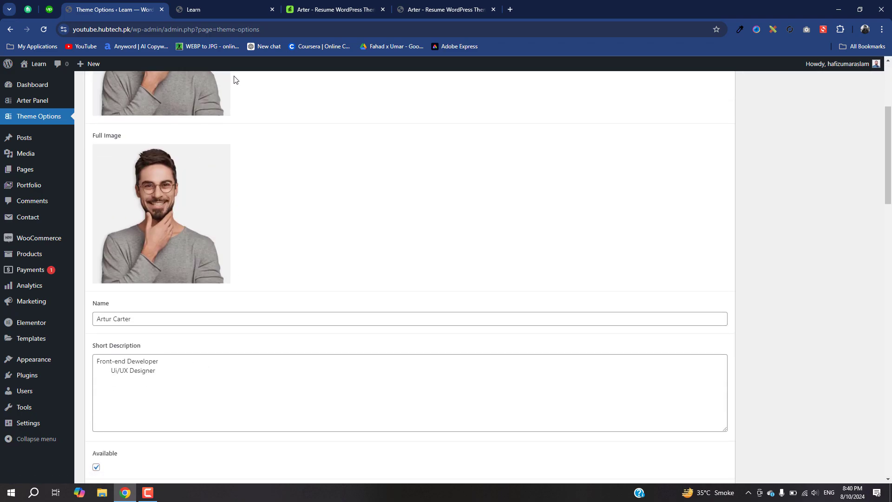
left_click(213, 9)
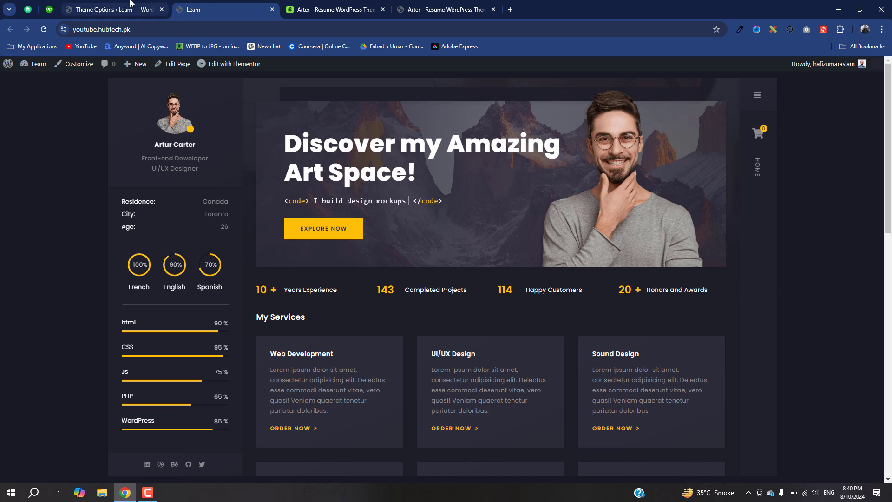
left_click(113, 9)
scroll(284, 279, "down", 2)
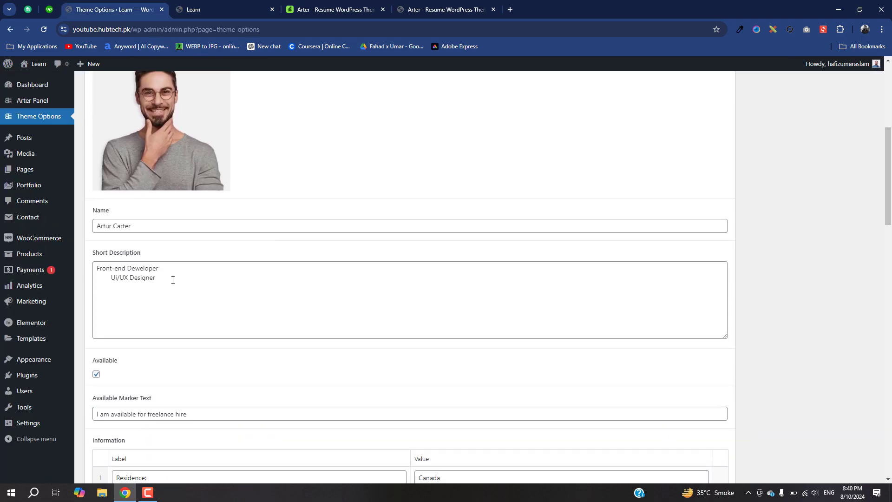
left_click(194, 283)
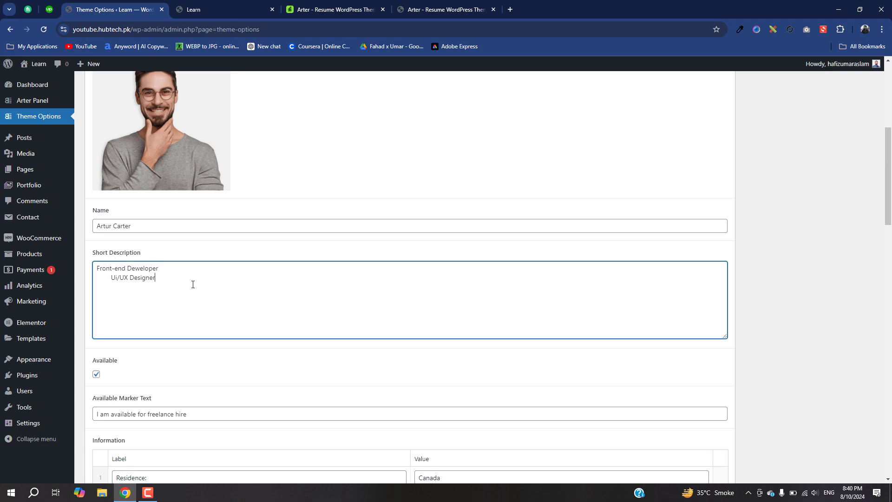
left_click(253, 4)
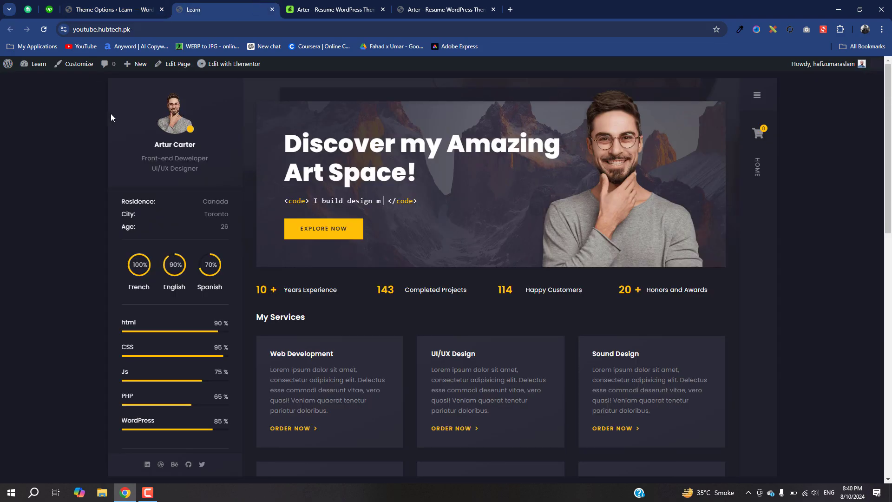
left_click_drag(179, 169, 136, 158)
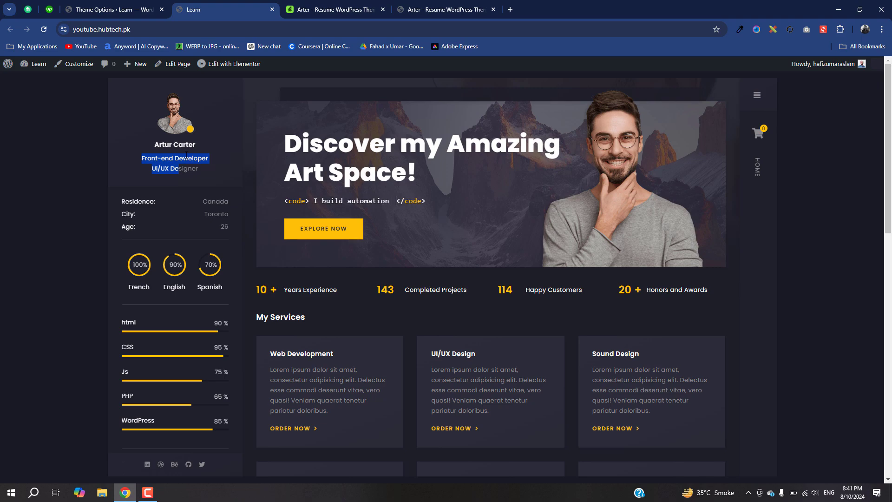
left_click(114, 10)
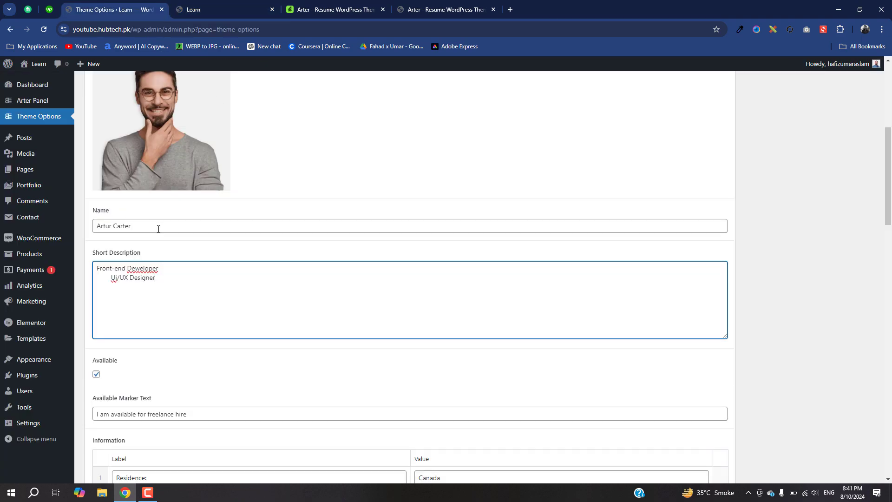
Review the vCard's name field, available marker text and the information rows for residence, city and age.
left_click_drag(158, 229, 96, 227)
scroll(149, 212, "down", 4)
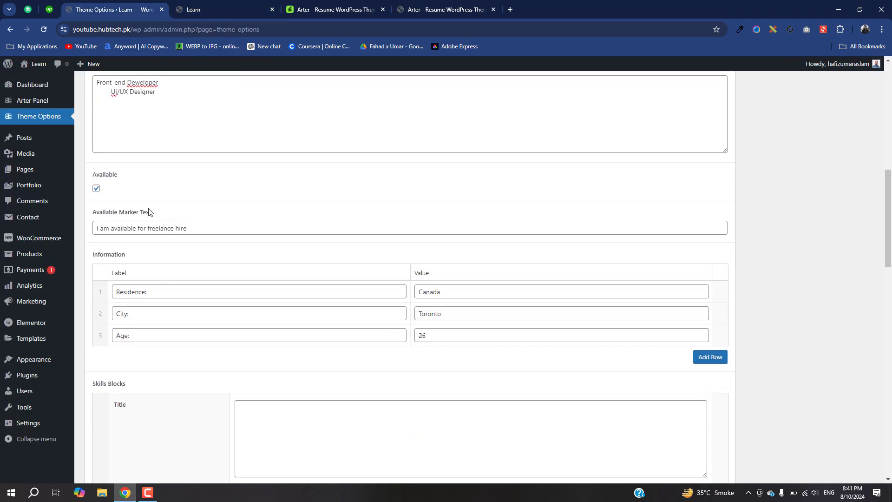
left_click_drag(229, 225, 162, 228)
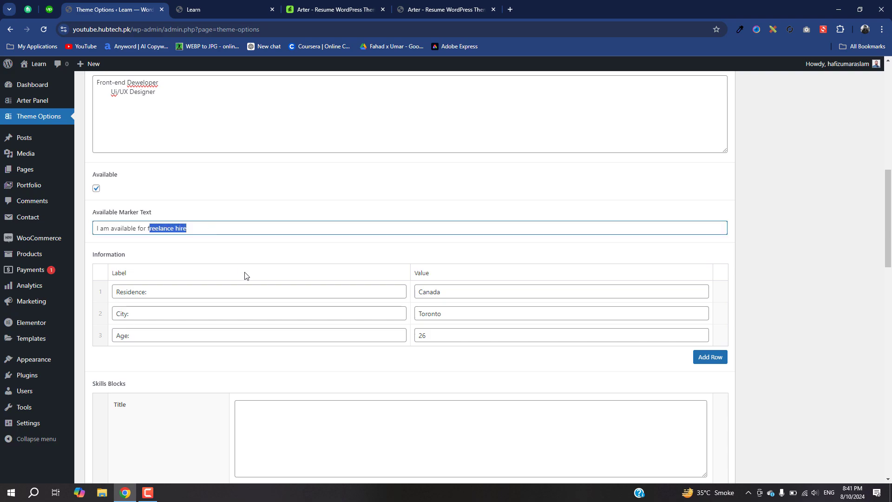
Compare the vCard's residence, city and age information rows with the profile sidebar on the site's home page.
left_click(246, 254)
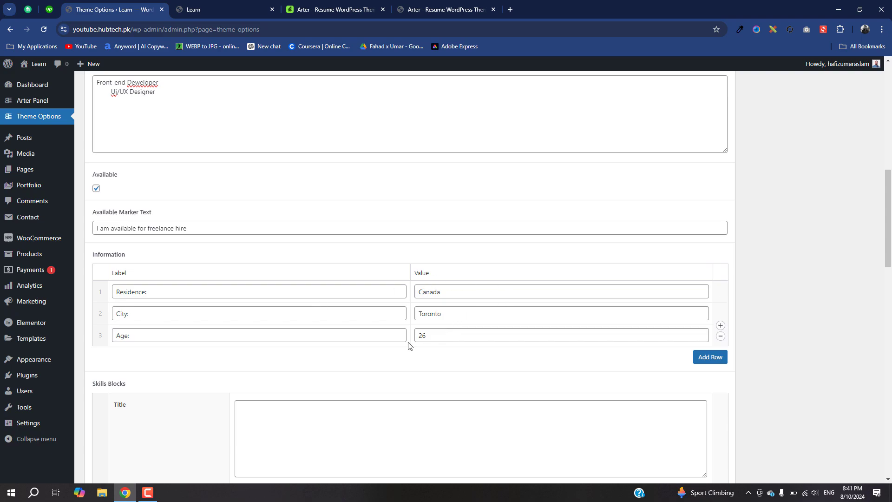
left_click(206, 5)
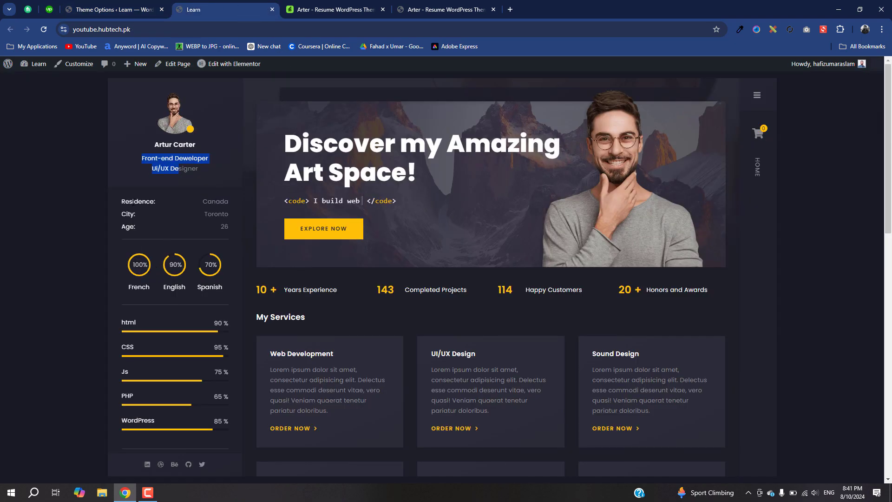
left_click_drag(117, 197, 235, 224)
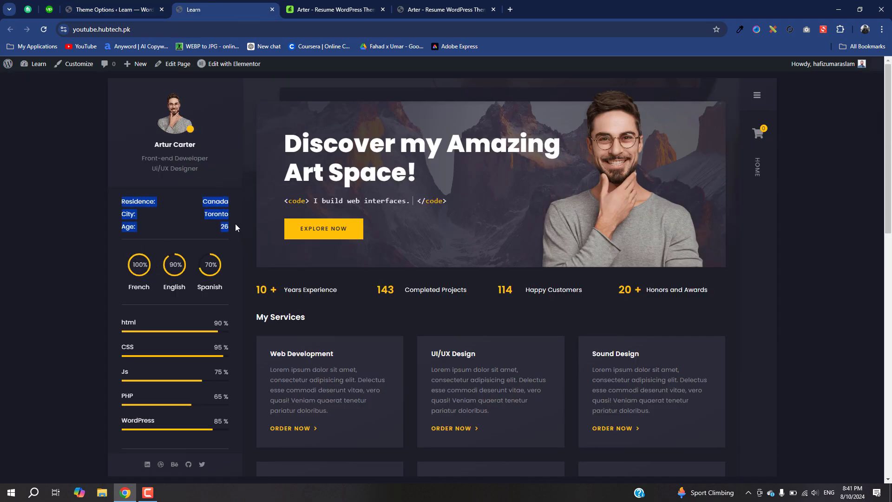
left_click(160, 4)
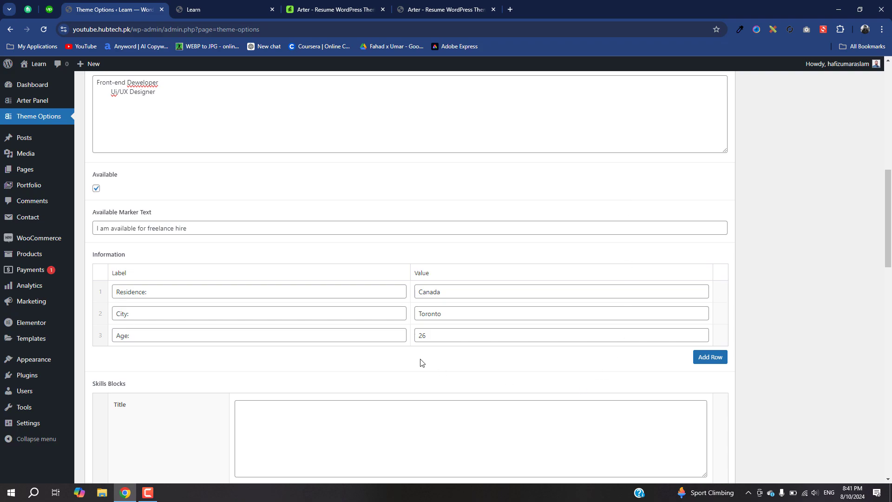
Examine the vCard's circle-type language skills and progress-type coding skills, and compare them with the site's sidebar.
scroll(279, 274, "down", 6)
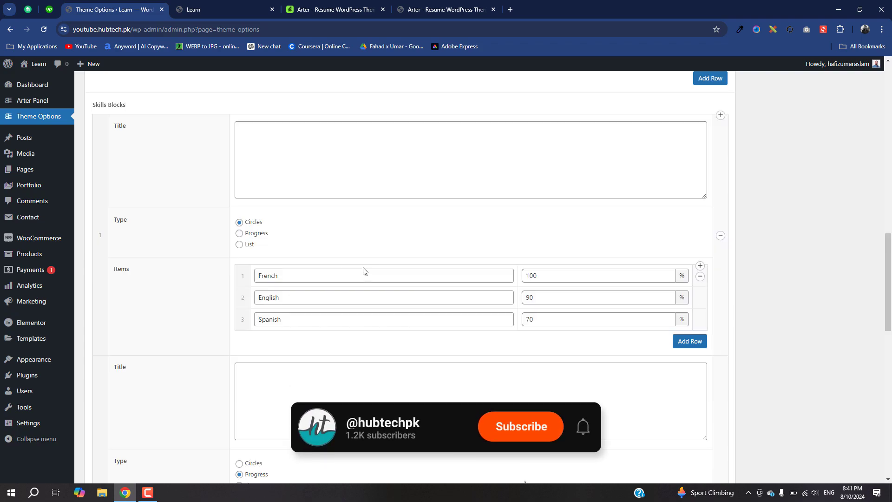
left_click(280, 274)
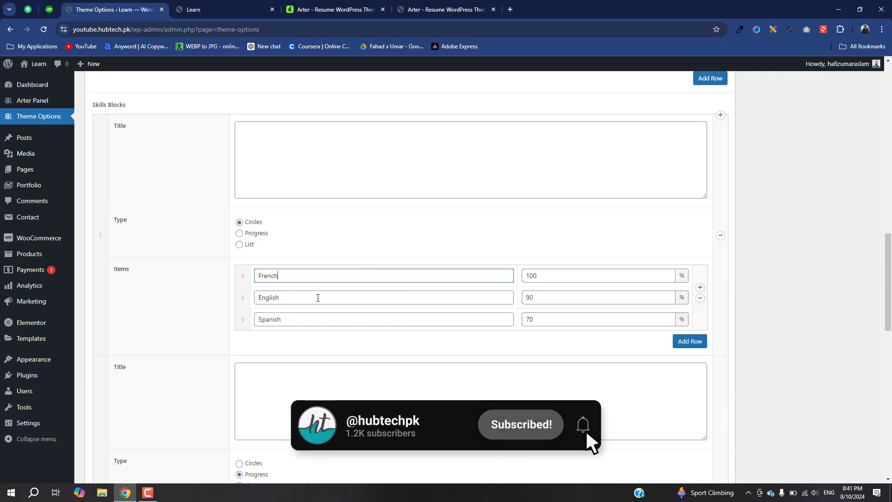
left_click(318, 297)
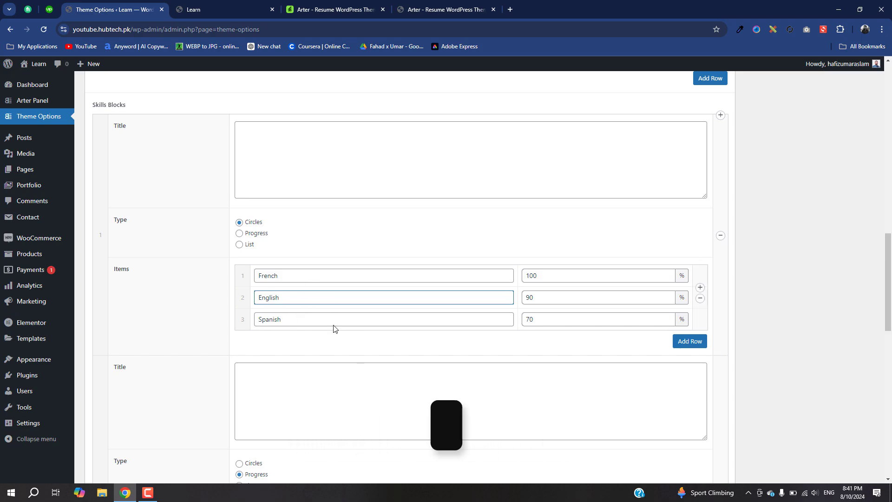
scroll(323, 292, "down", 5)
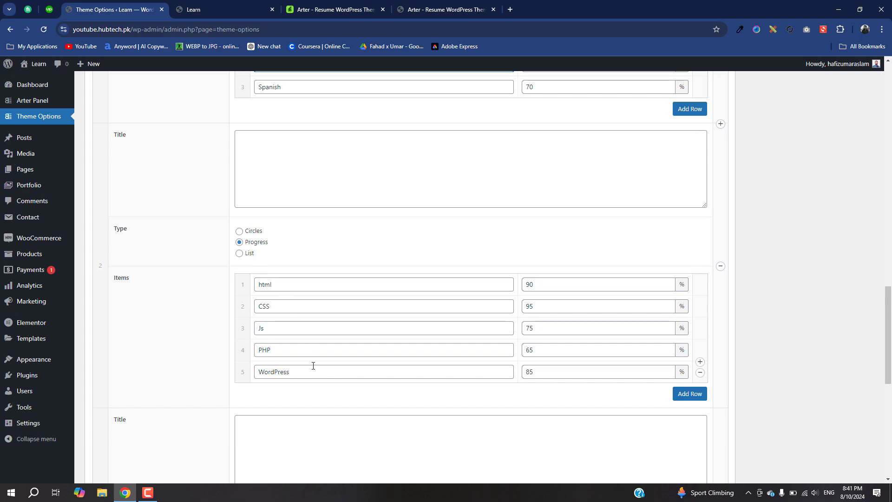
left_click(180, 4)
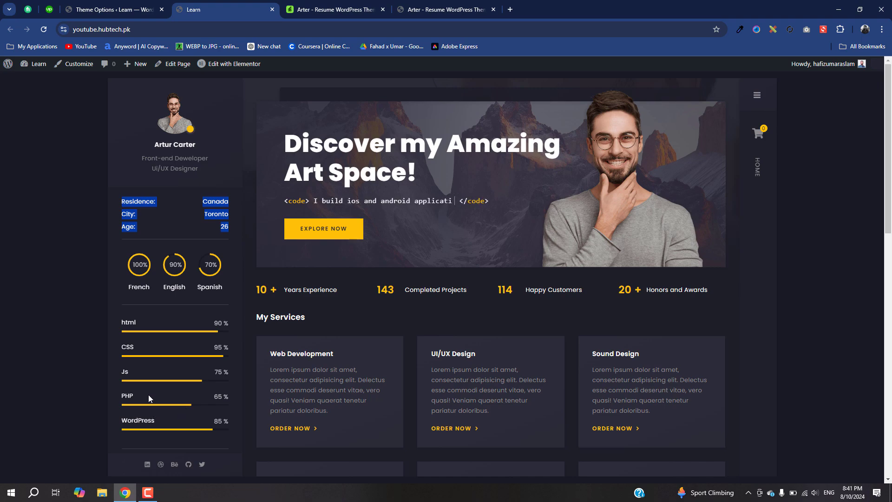
left_click(113, 9)
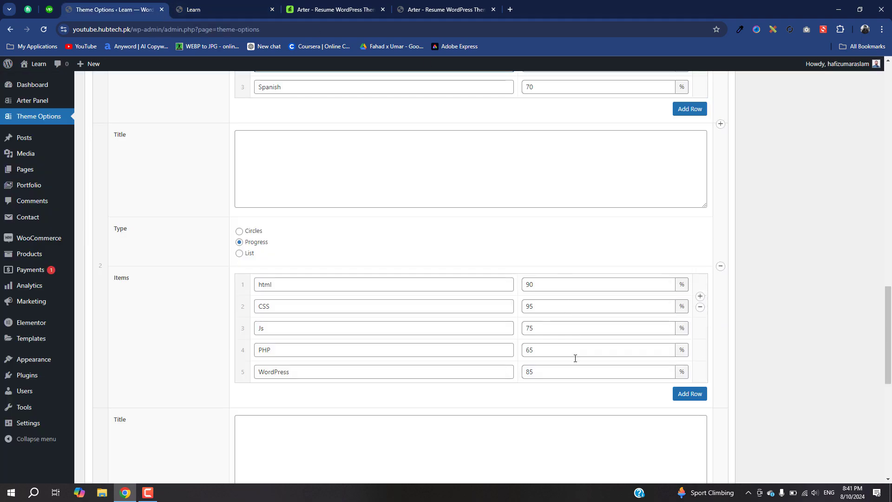
Examine the vCard's list-type skills block and the Download cv button's label and URL, checking them against the site's sidebar.
scroll(567, 400, "down", 5)
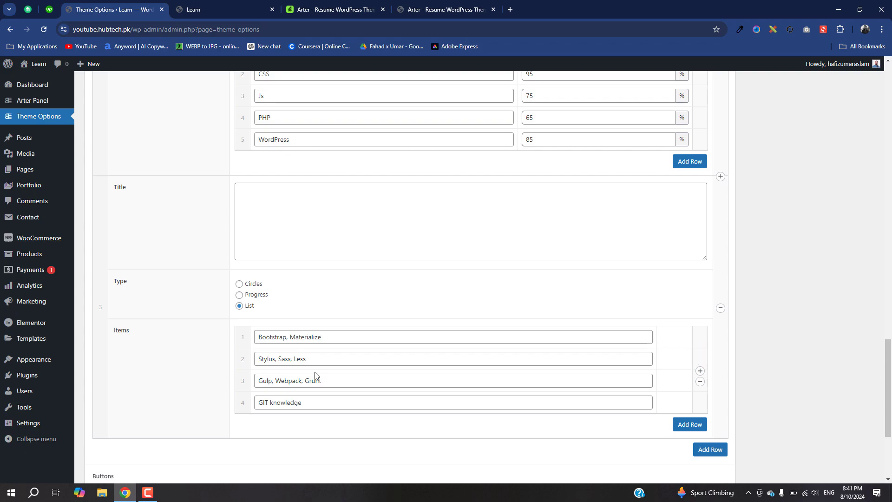
scroll(304, 388, "down", 3)
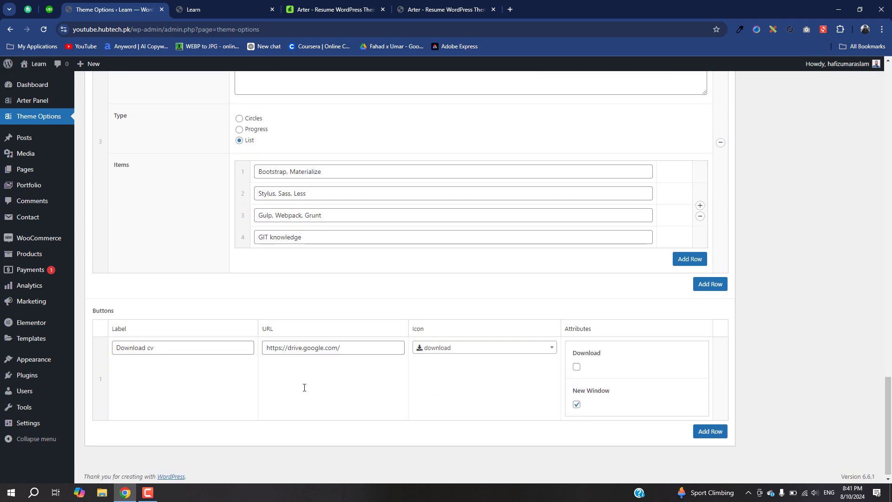
left_click(209, 9)
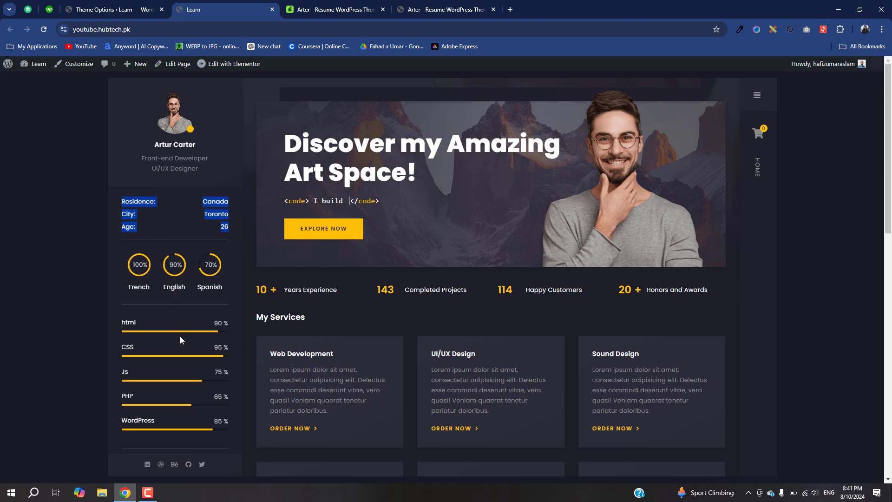
scroll(185, 458, "down", 2)
scroll(235, 398, "down", 3)
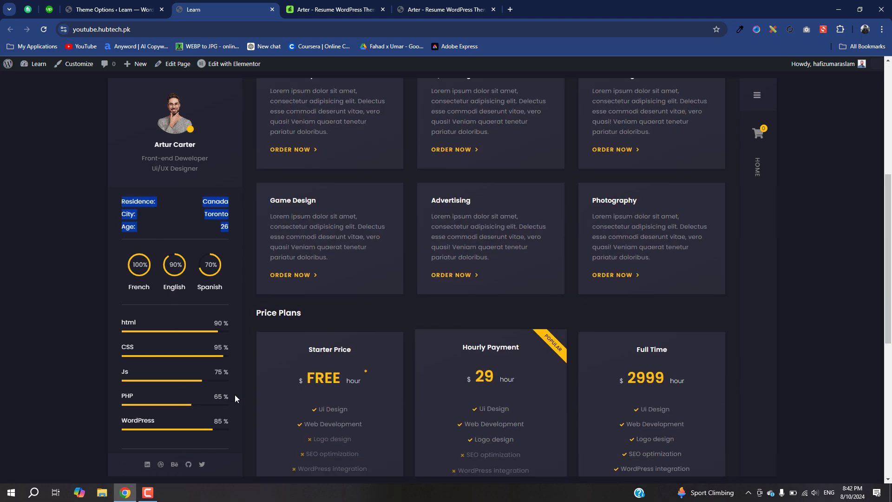
left_click(114, 10)
left_click(175, 349)
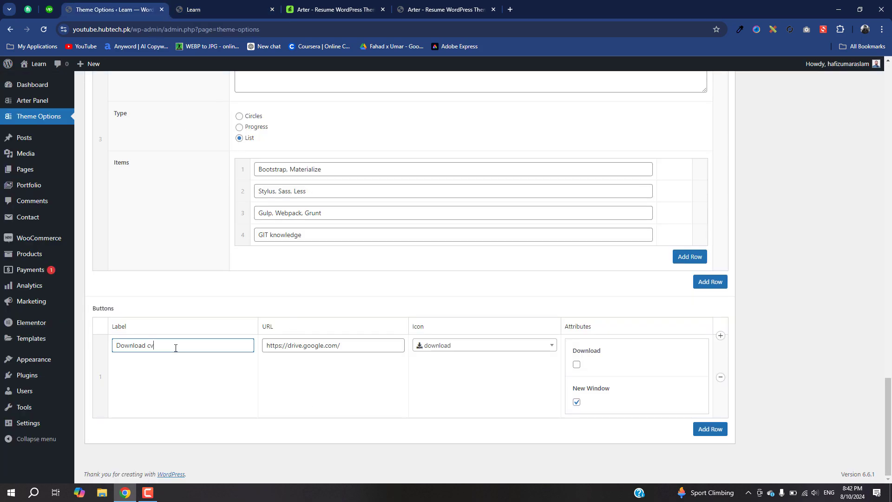
left_click(381, 348)
left_click_drag(380, 347, 322, 345)
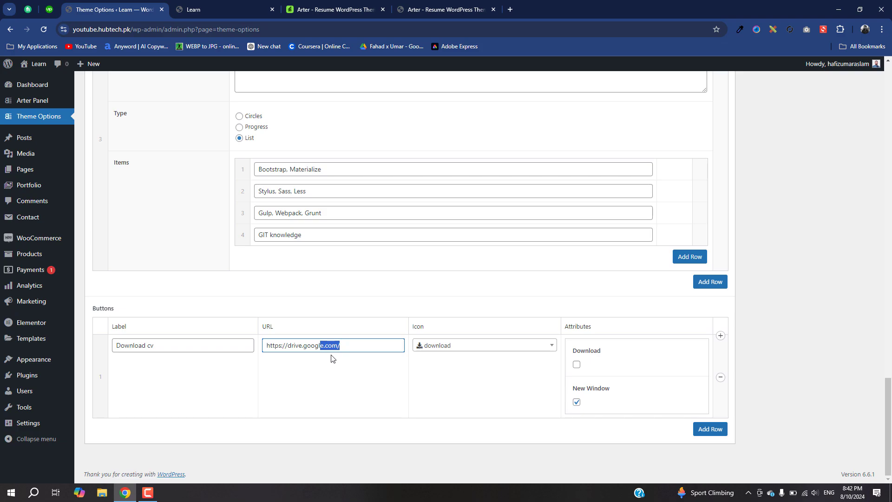
Examine the theme's Footer texts and social links, and compare them with the footer on the site's home page.
scroll(619, 396, "up", 10)
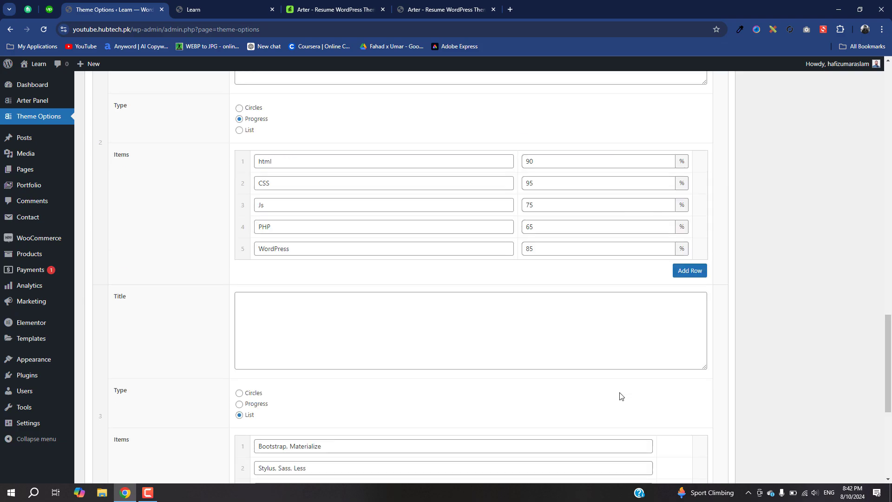
scroll(620, 396, "up", 15)
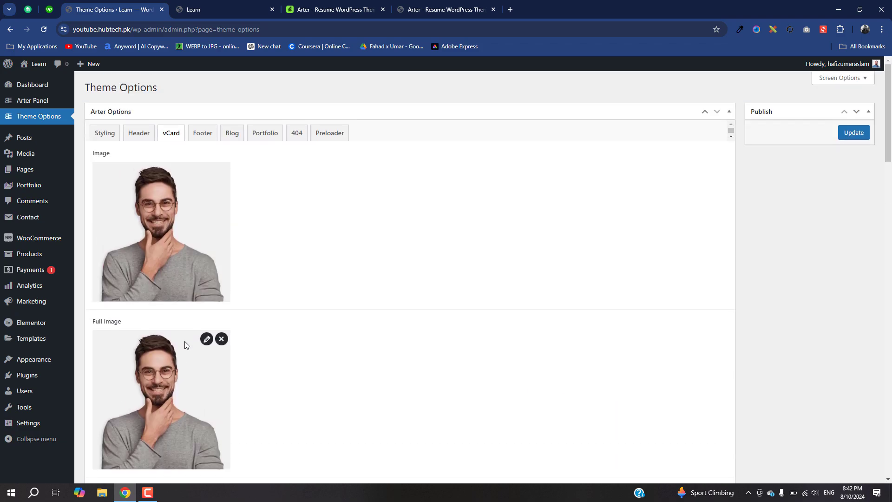
left_click(207, 139)
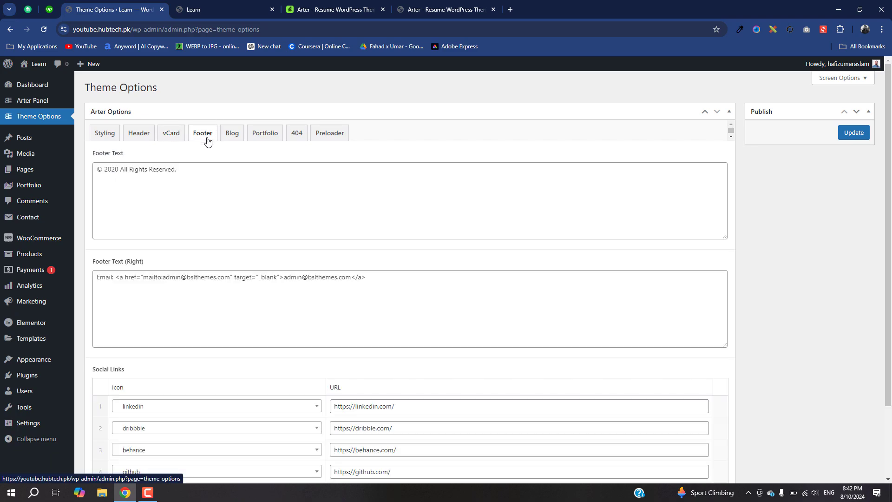
left_click(223, 181)
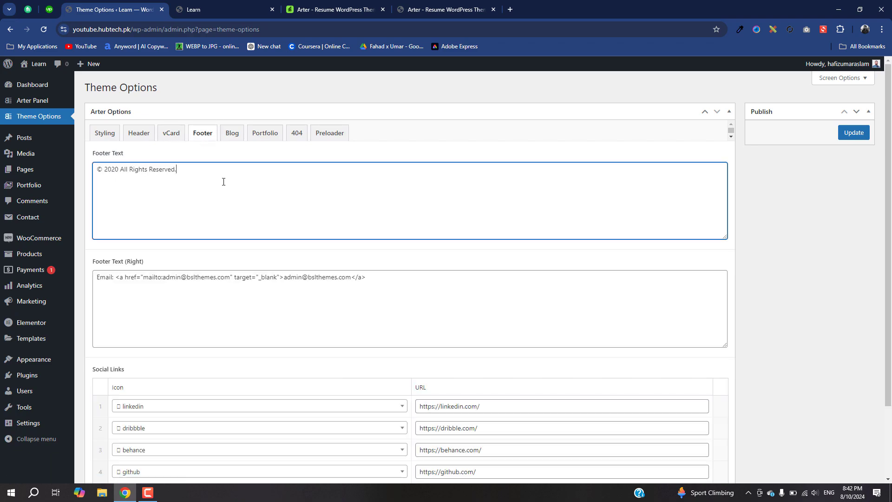
left_click(211, 293)
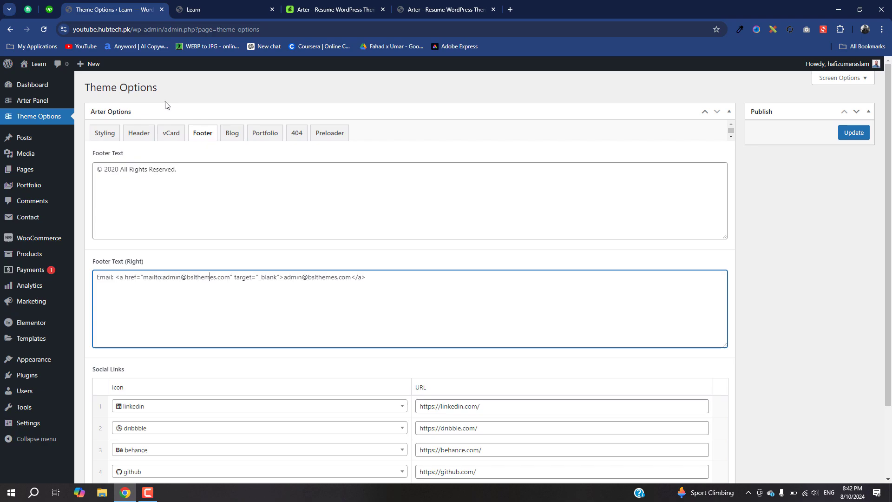
left_click(260, 4)
scroll(421, 290, "down", 8)
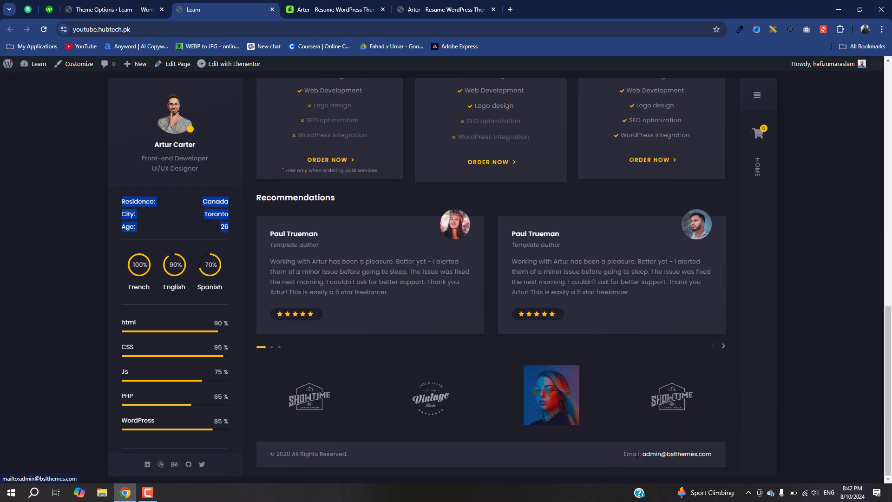
left_click(114, 10)
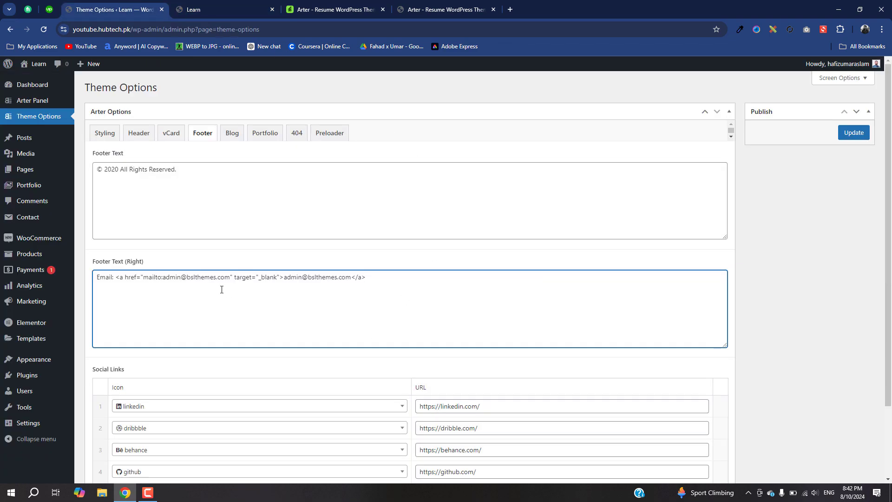
scroll(210, 321, "down", 2)
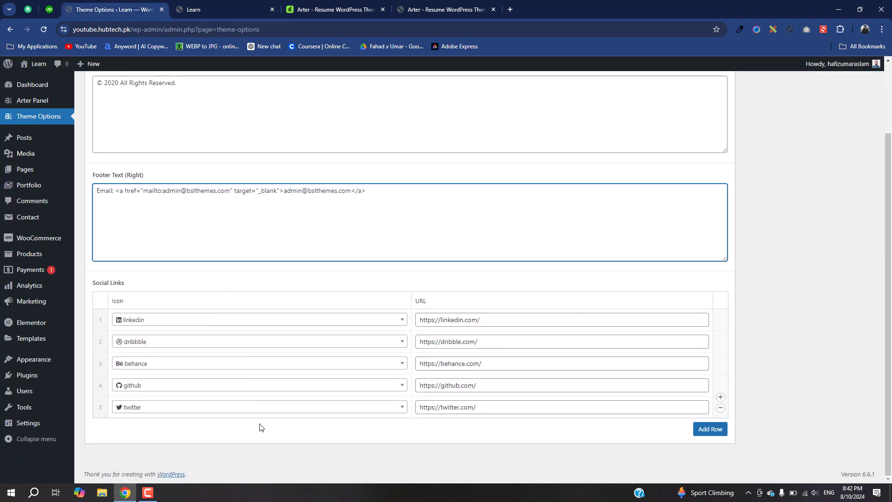
Review the theme's Blog options and Portfolio options, including the choices for the portfolio page.
scroll(261, 442, "up", 3)
left_click(233, 133)
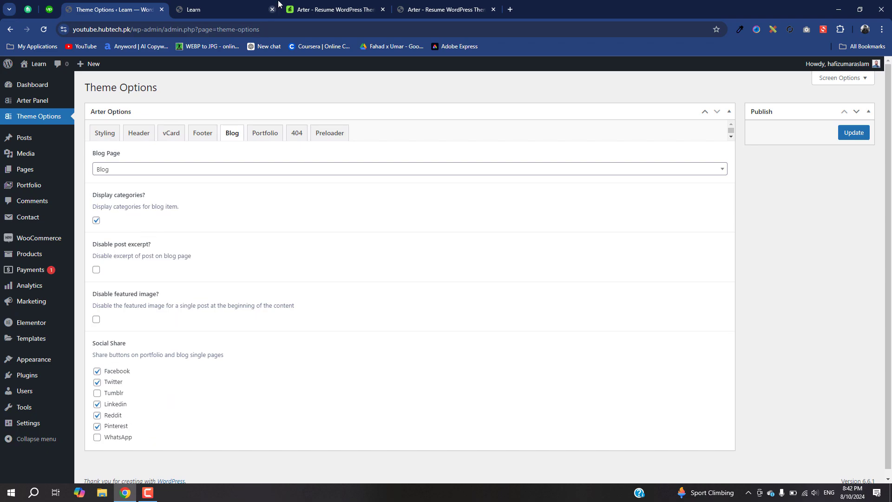
left_click(261, 132)
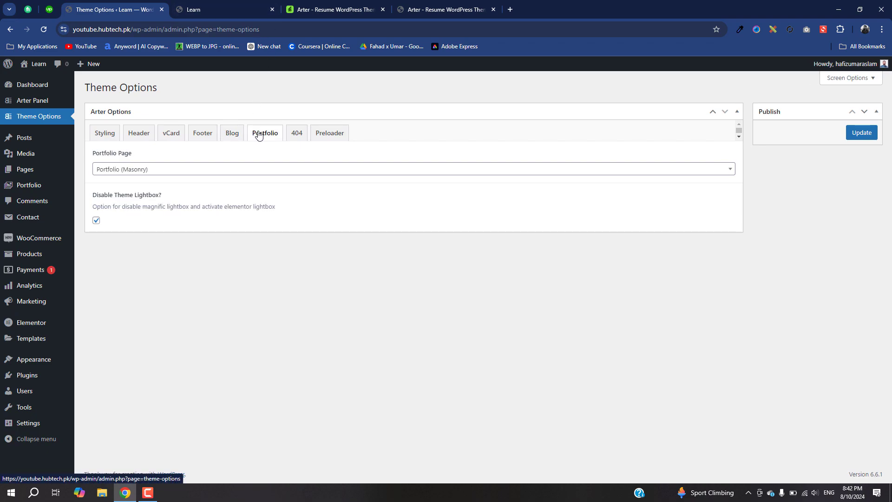
left_click(189, 175)
left_click(189, 176)
left_click(189, 175)
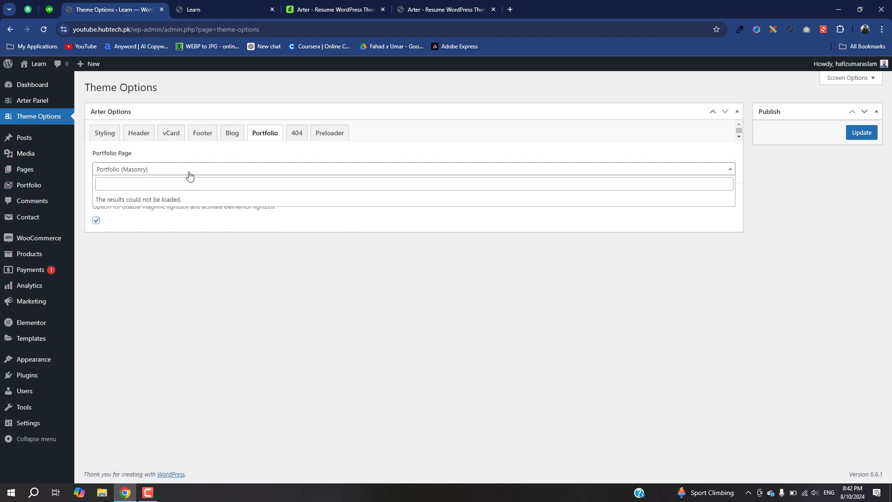
left_click(189, 175)
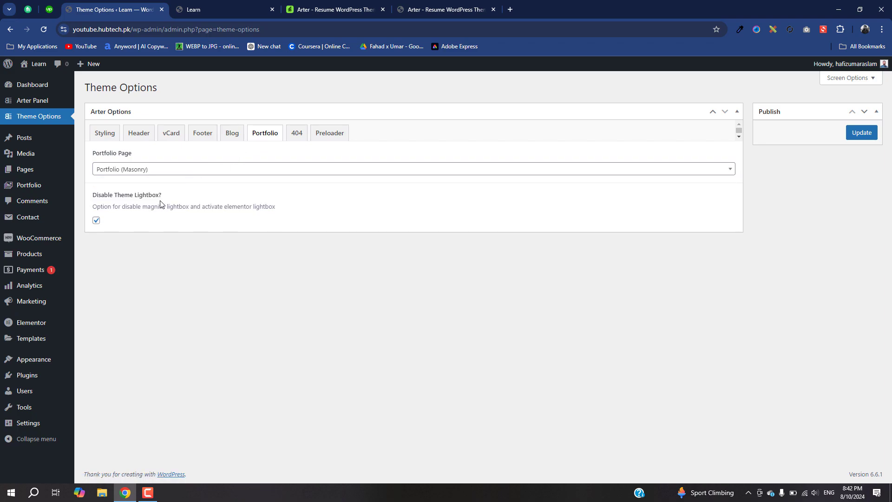
Review the theme's 404 page title and content, and the preloader text and disable setting.
left_click(300, 135)
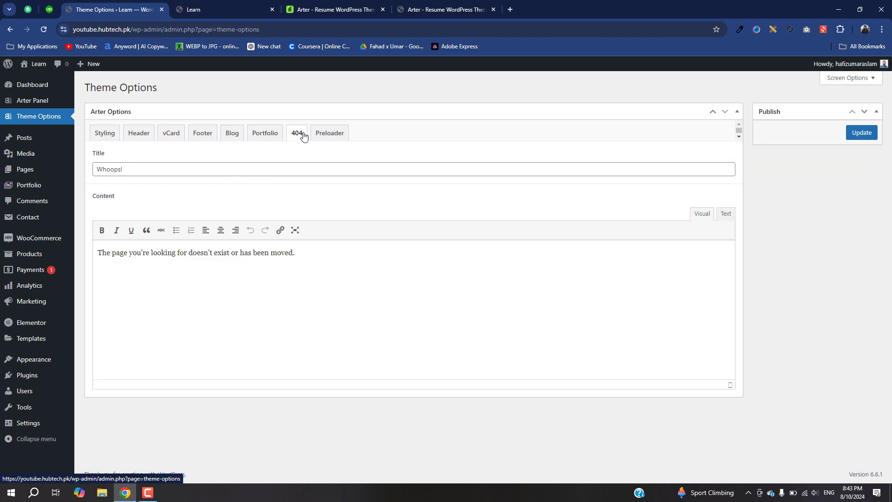
left_click(339, 135)
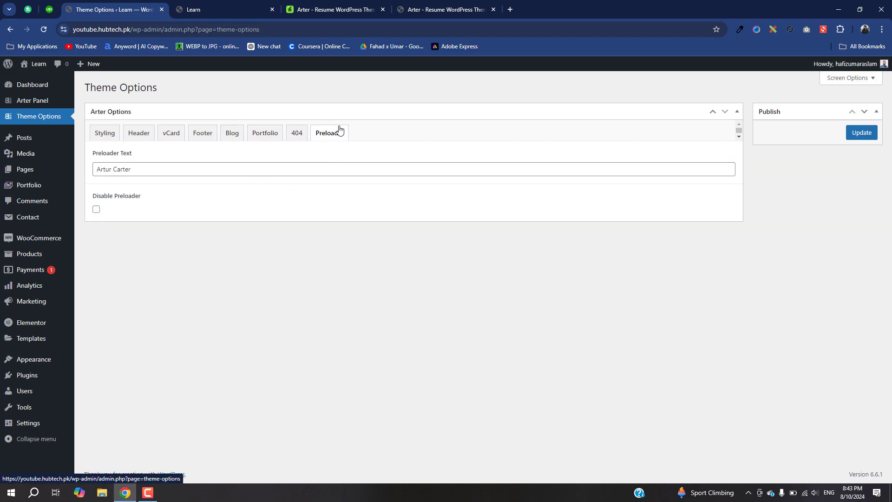
left_click(228, 173)
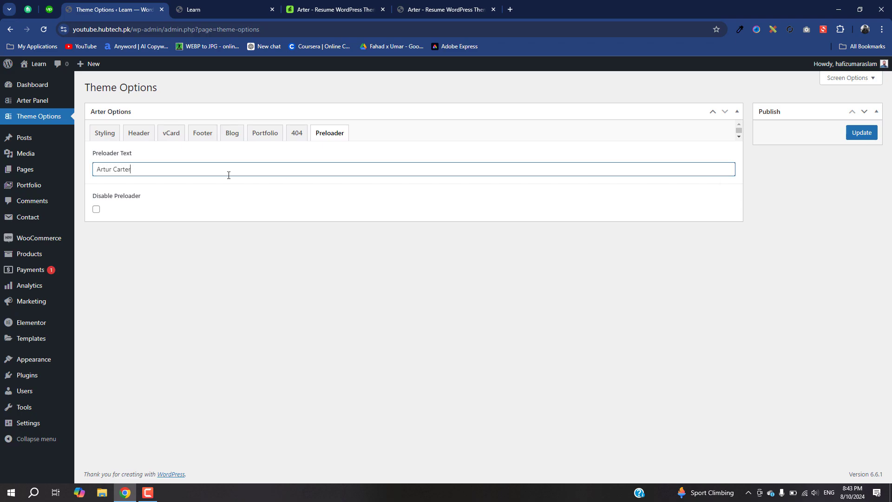
left_click_drag(120, 164, 91, 162)
mouse_move(35, 104)
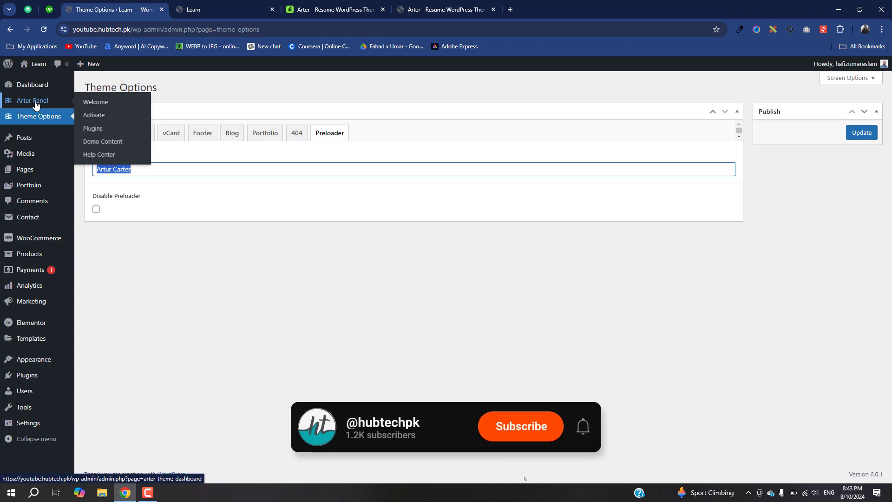